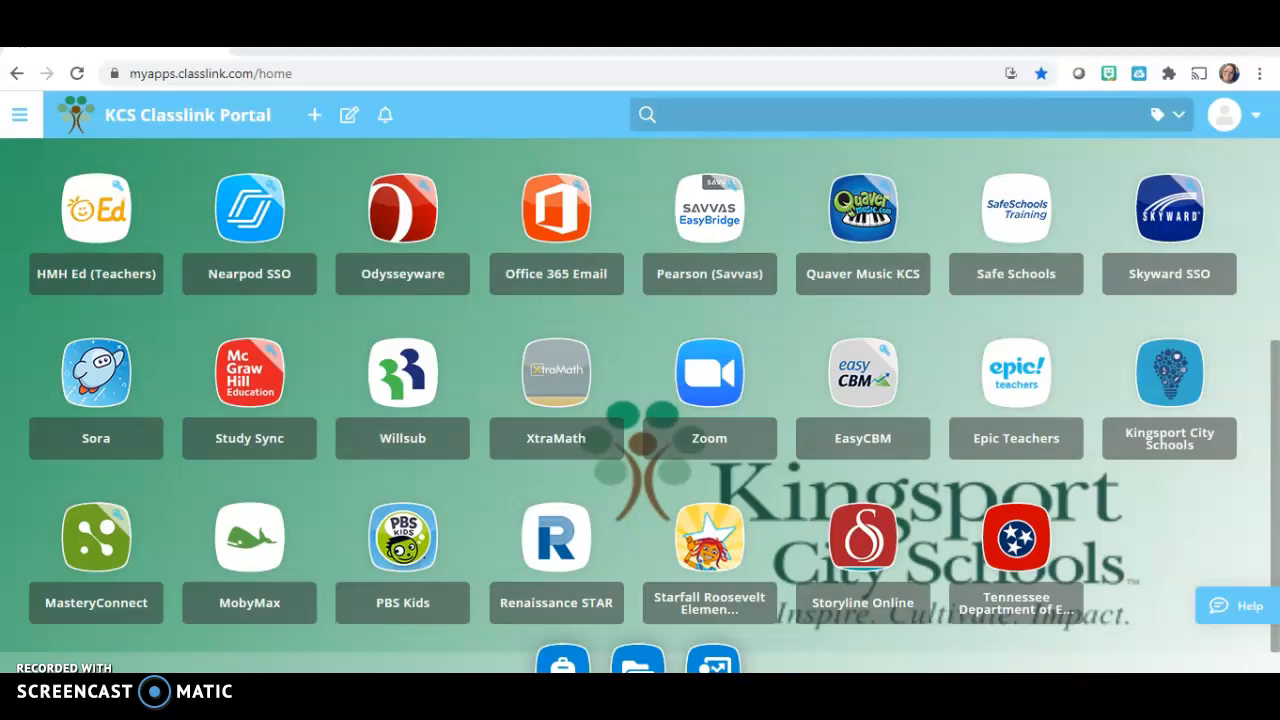
Open MasteryConnect from the school portal, go to its assessments and start adding a new assessment
click(99, 548)
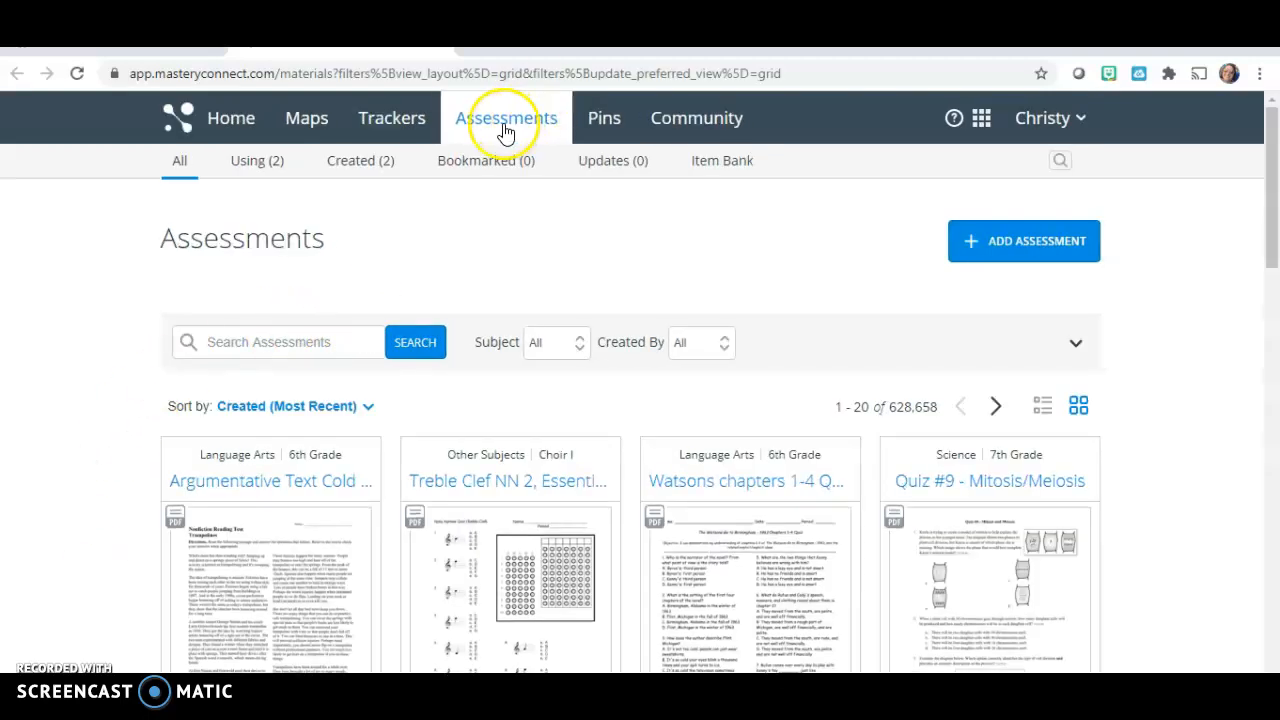
click(506, 125)
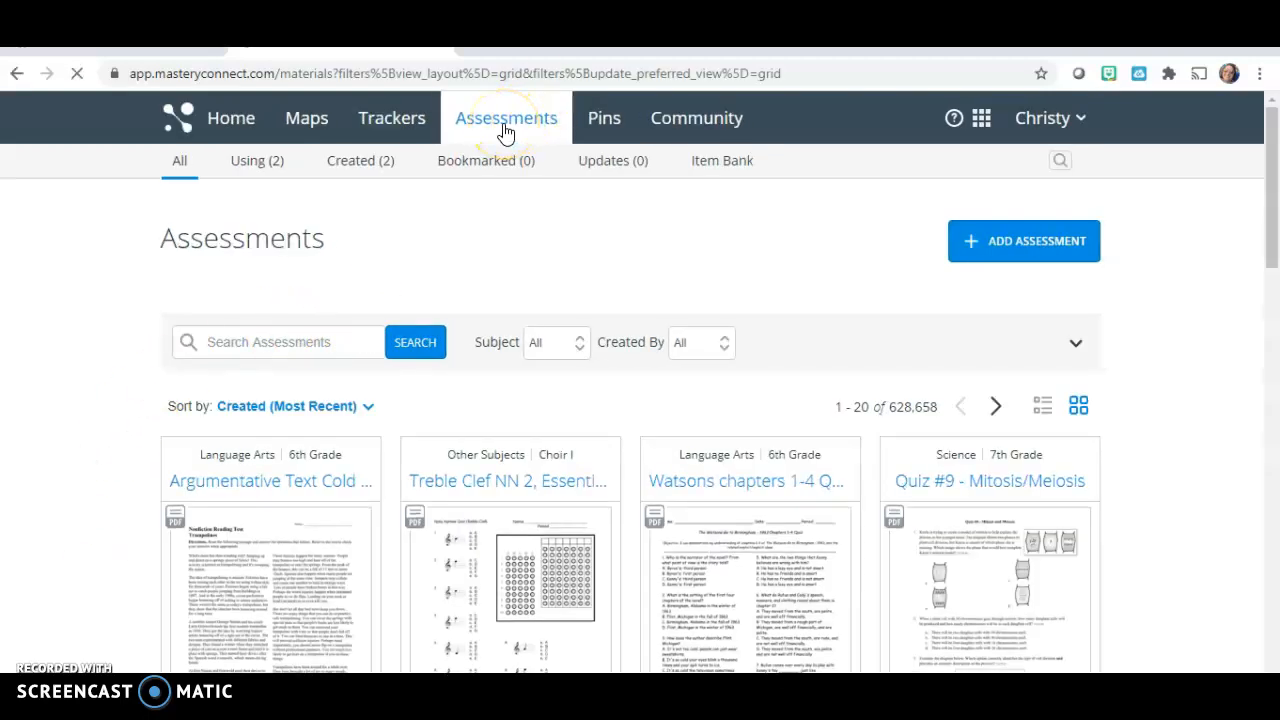
drag(1272, 171, 1272, 116)
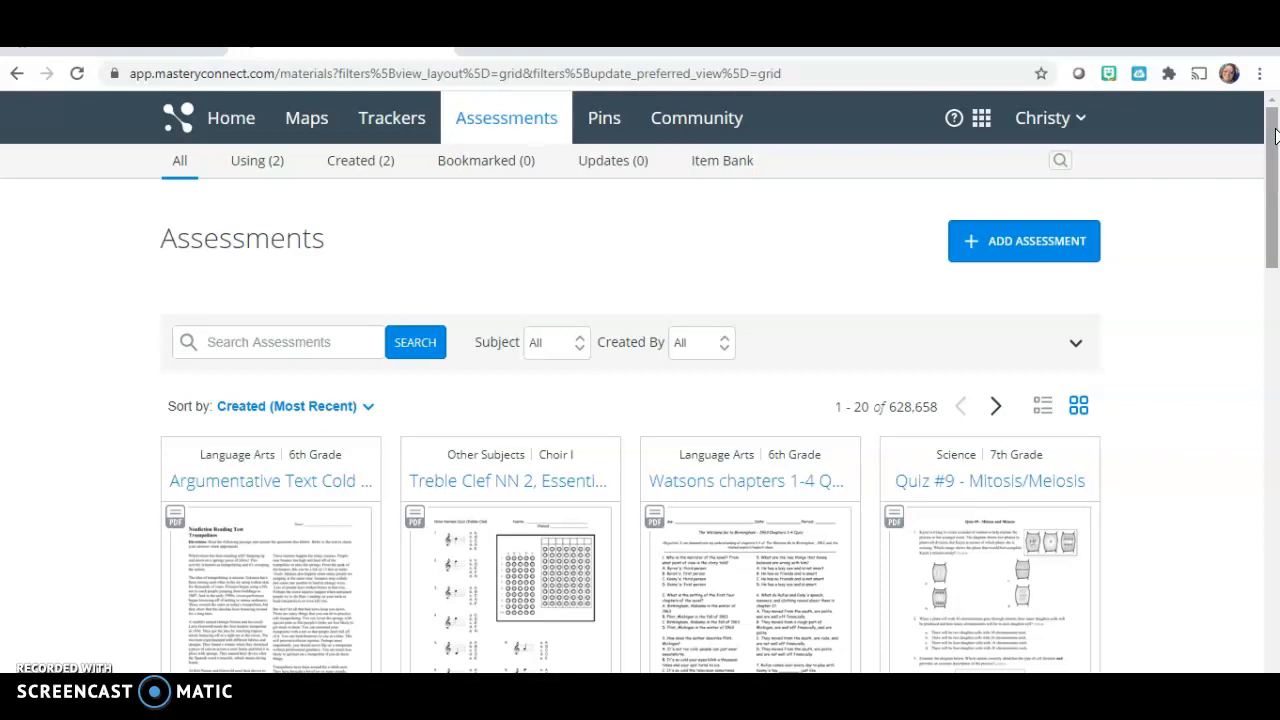
click(988, 252)
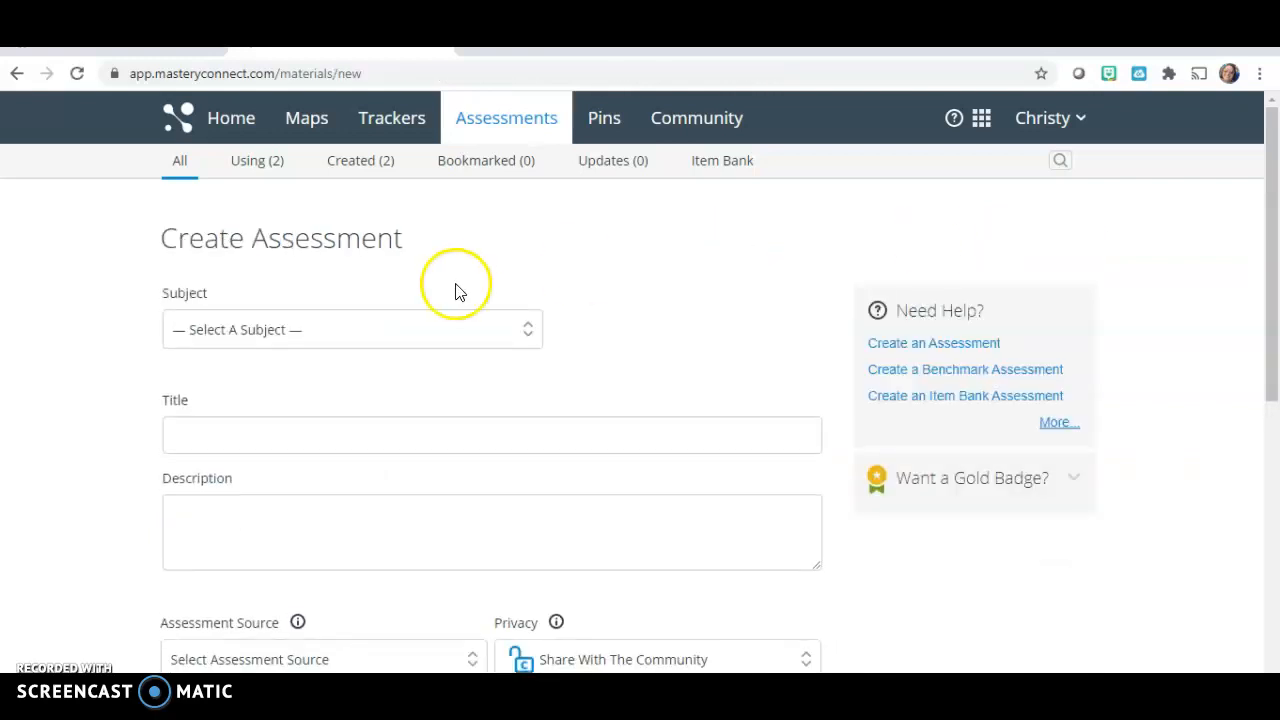
Set the new assessment's subject to Math, its class to 4th Grade and its standard to Multi-Standard
click(516, 331)
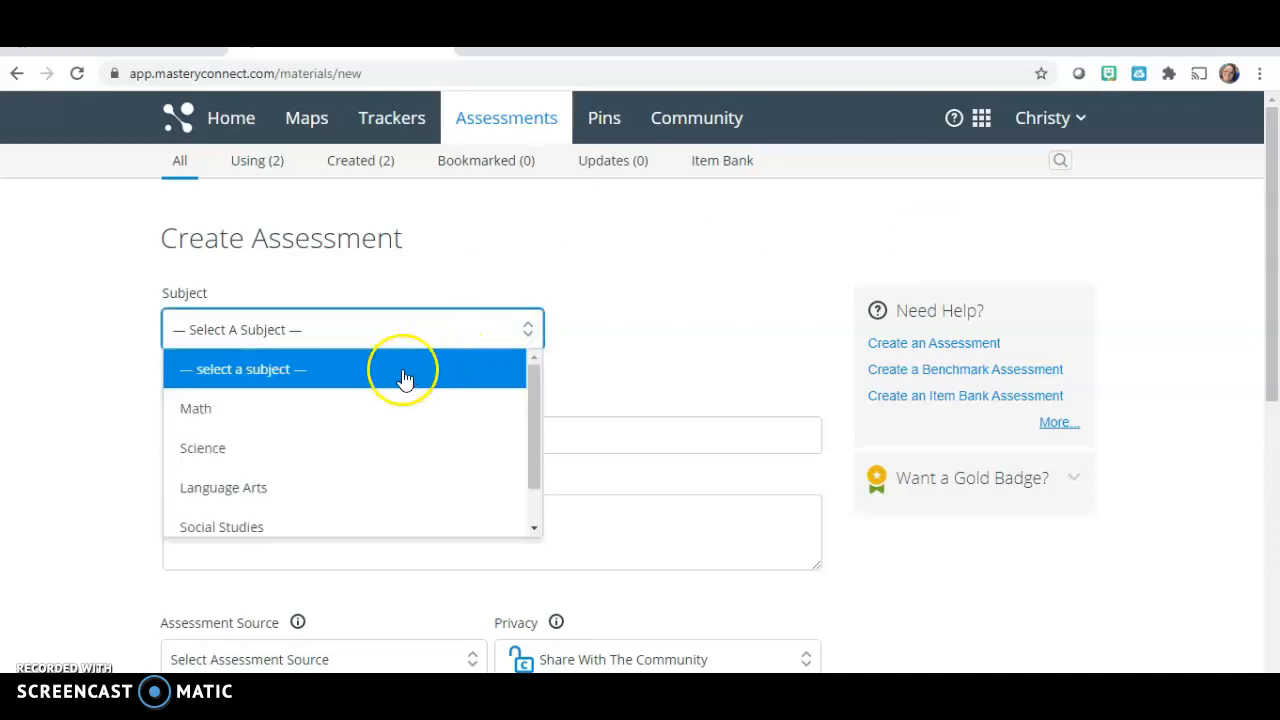
click(313, 405)
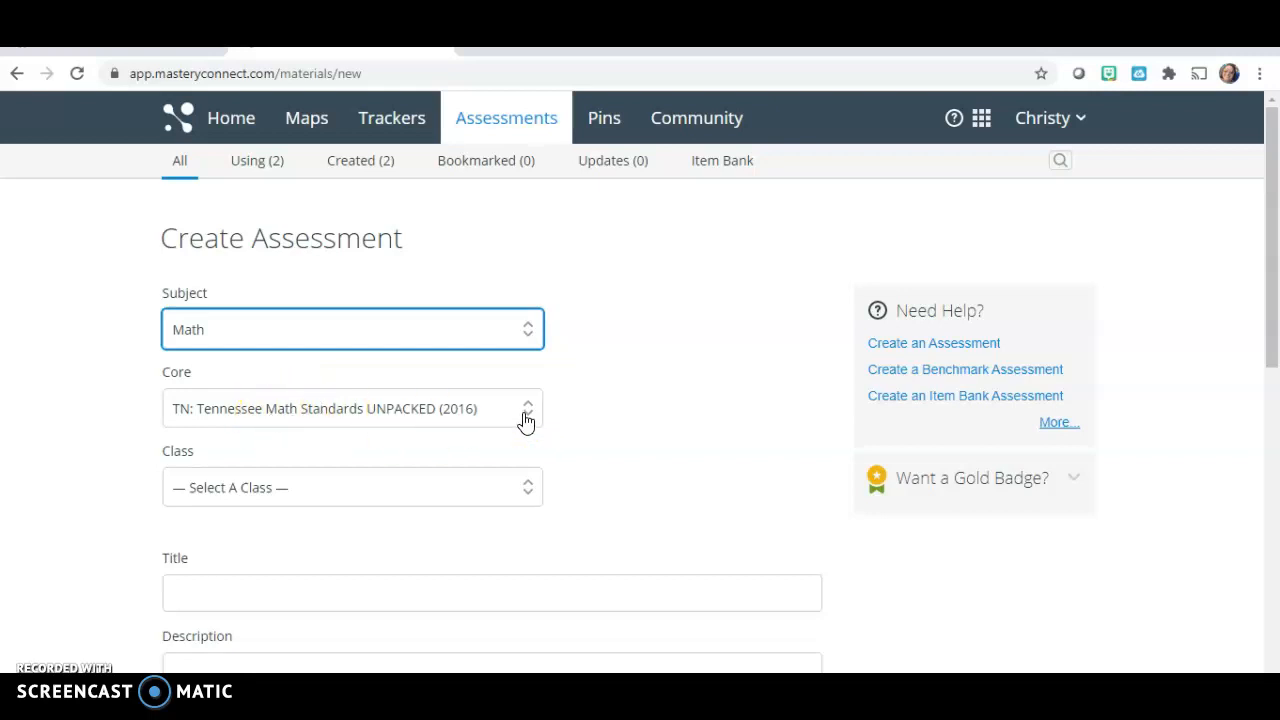
click(477, 494)
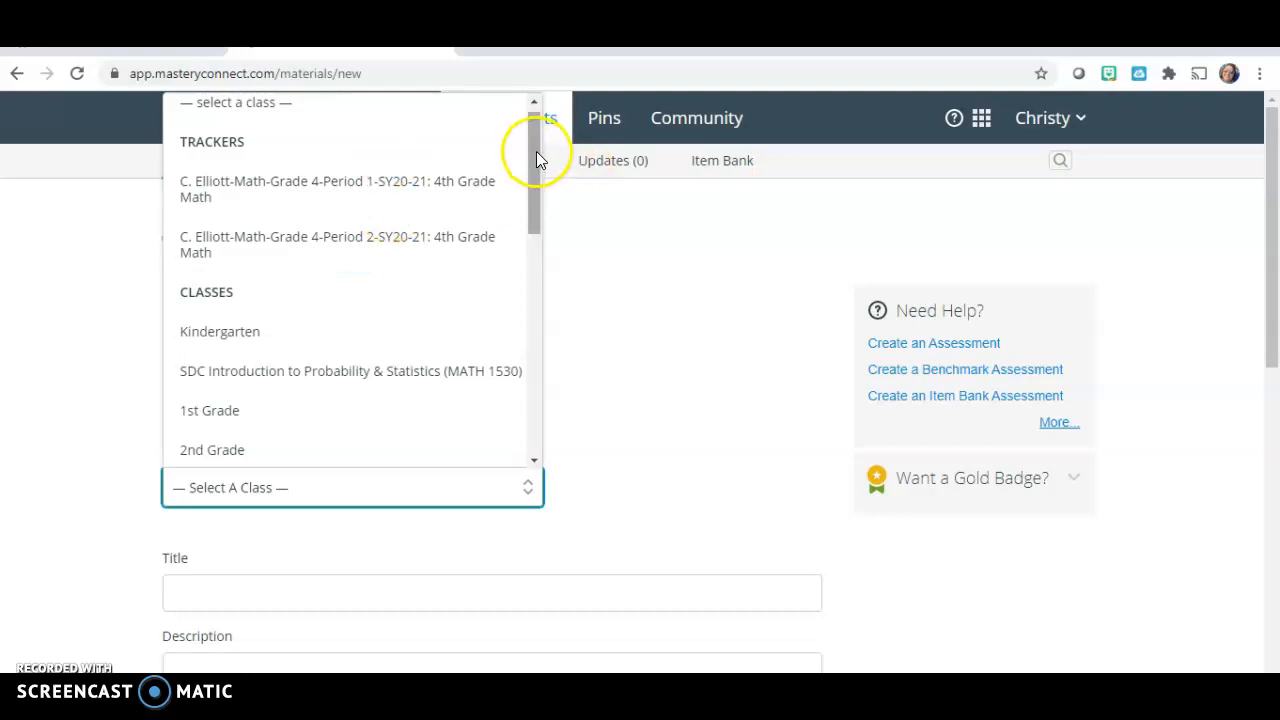
drag(536, 151, 539, 224)
click(230, 310)
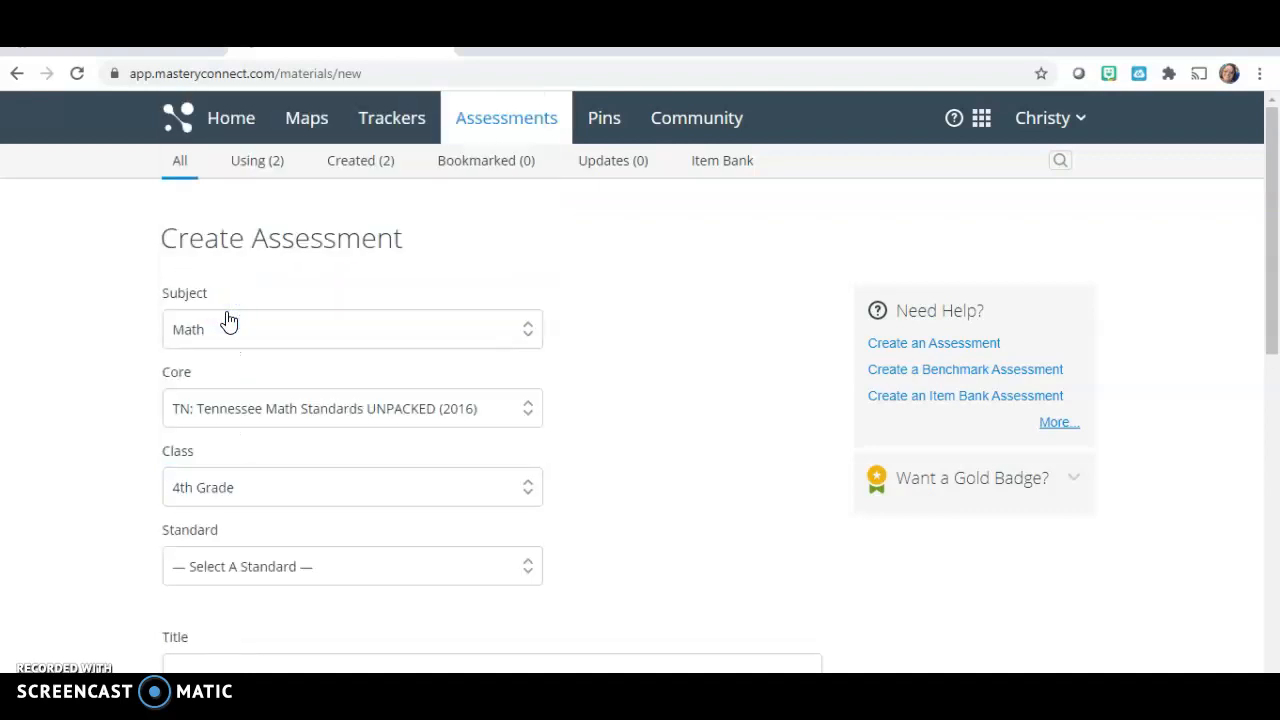
click(527, 578)
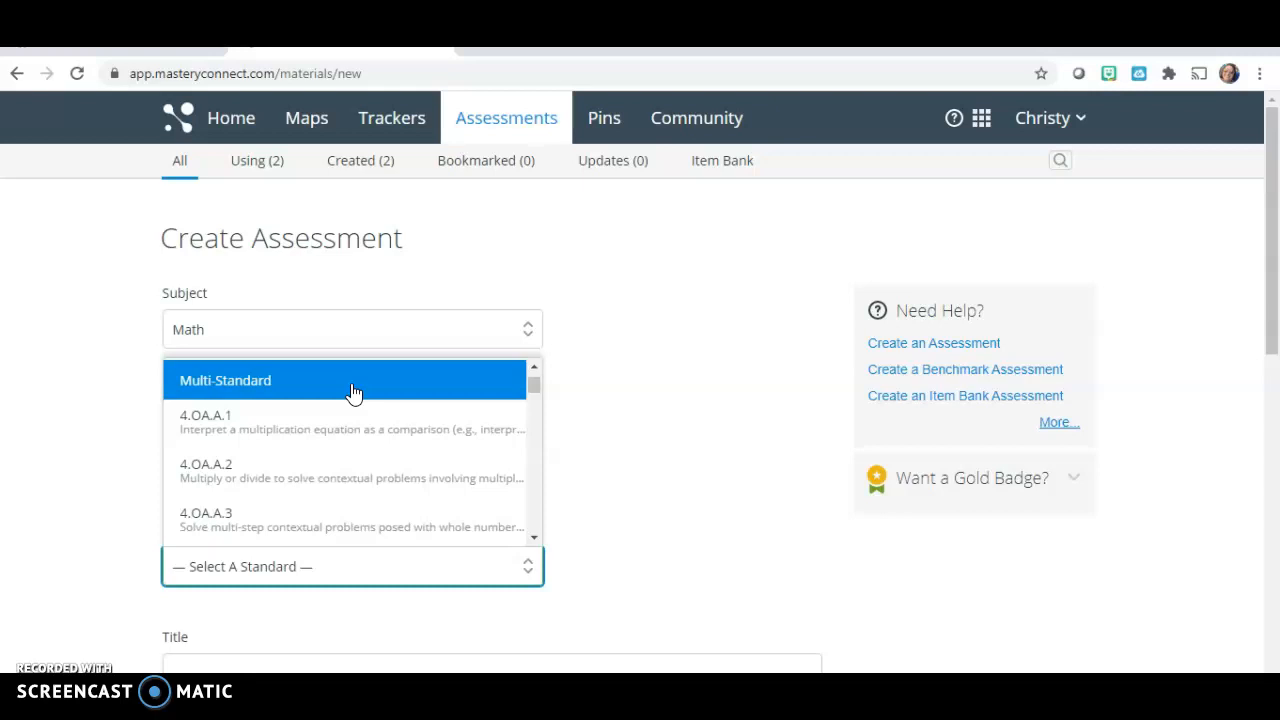
click(353, 391)
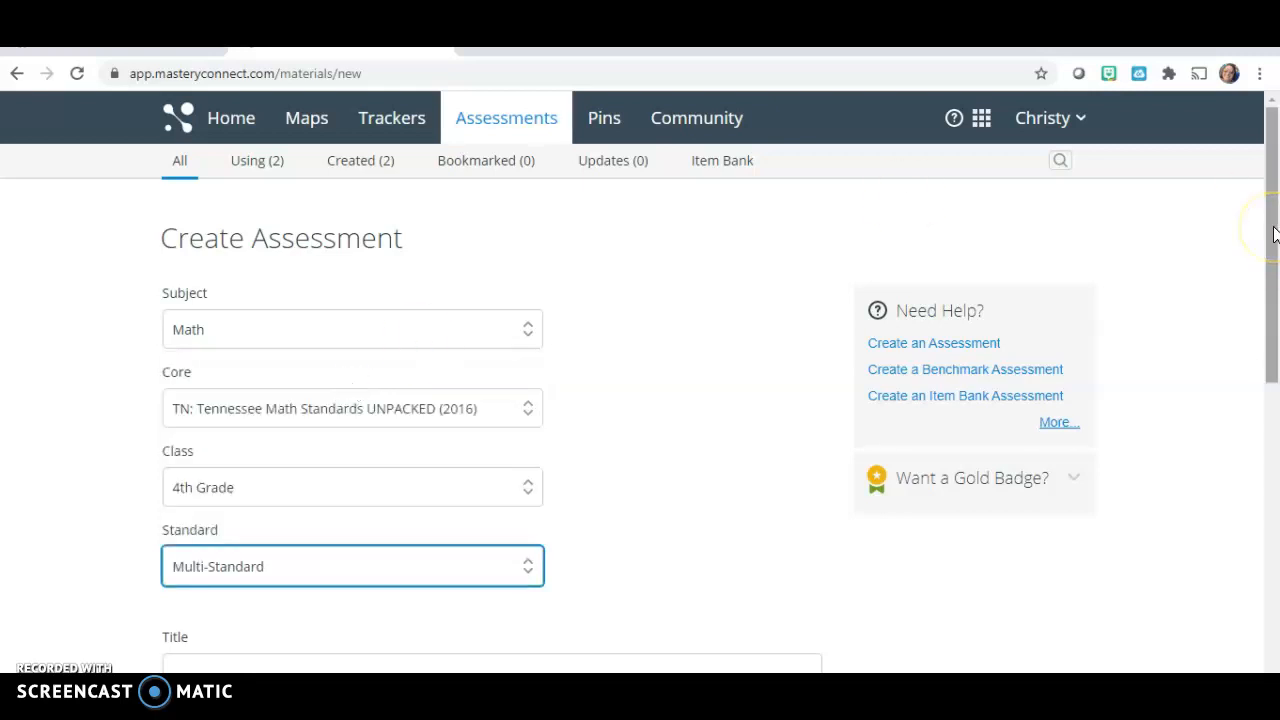
Title the assessment "Spiral Review Week 23"
drag(1274, 234, 1270, 365)
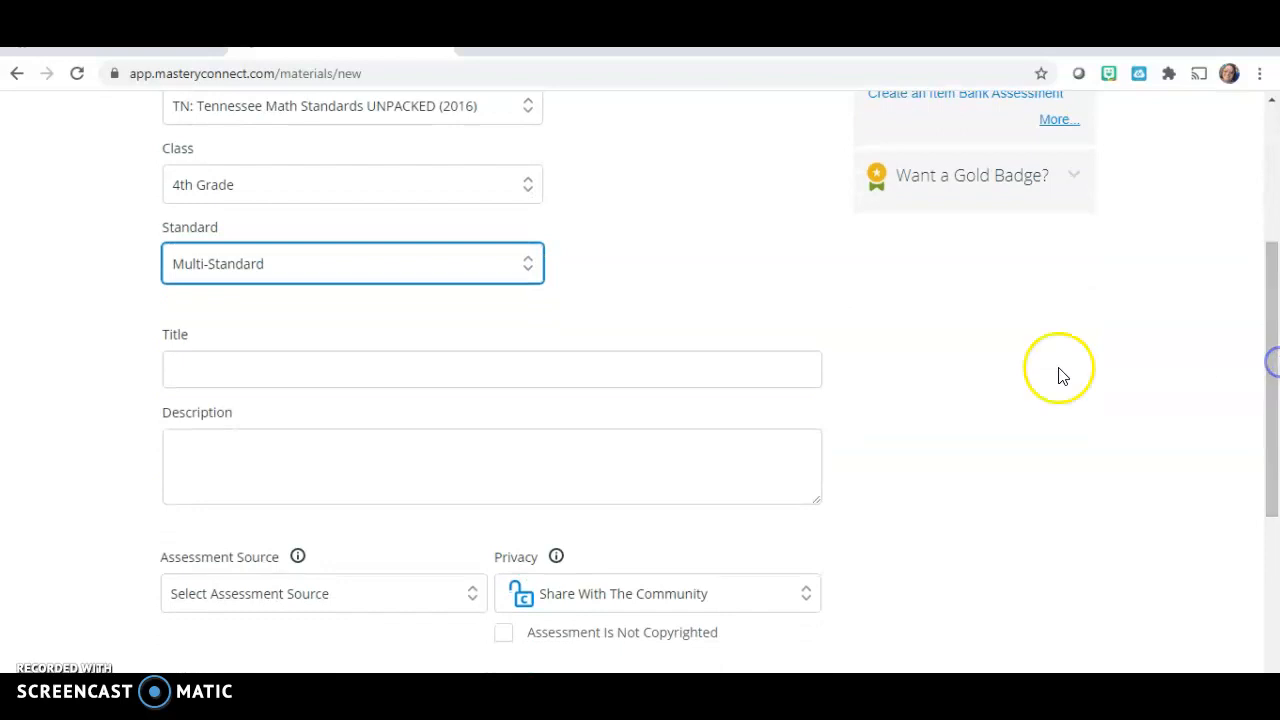
click(537, 365)
text(Spiral Review Week 23)
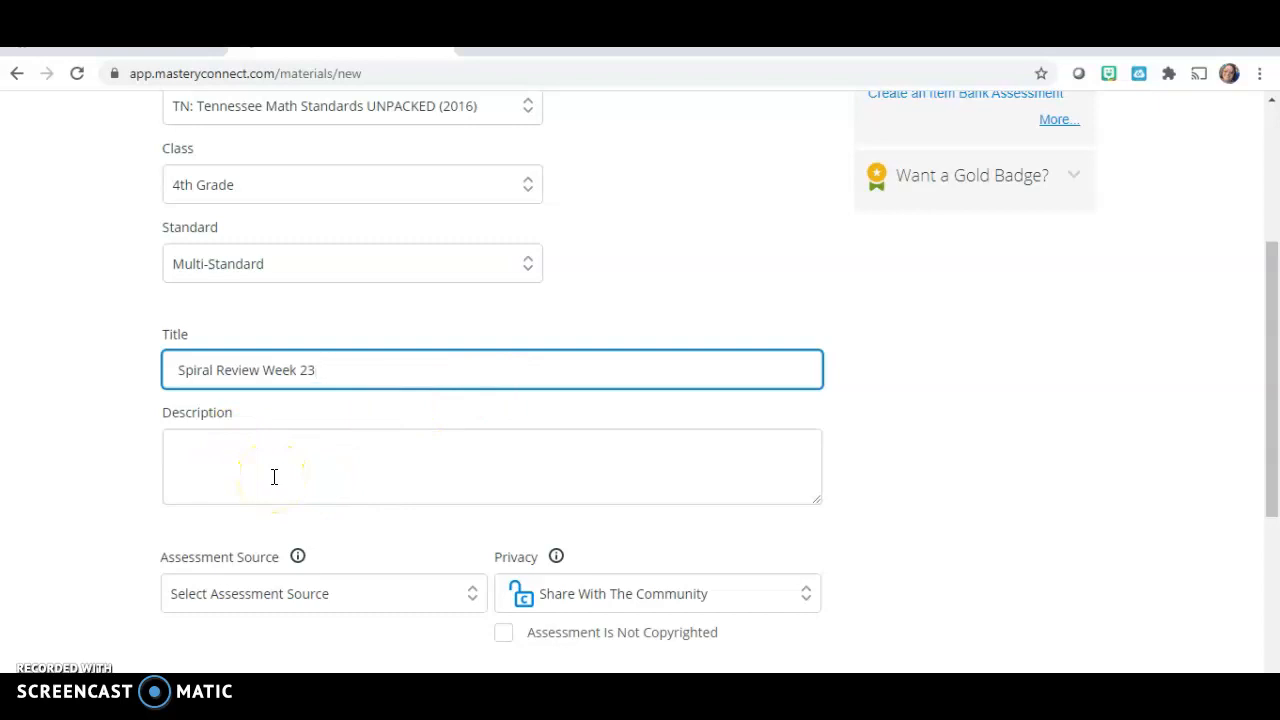
Choose CASE Item Bank as the assessment source and set the privacy to Private To Me
click(280, 612)
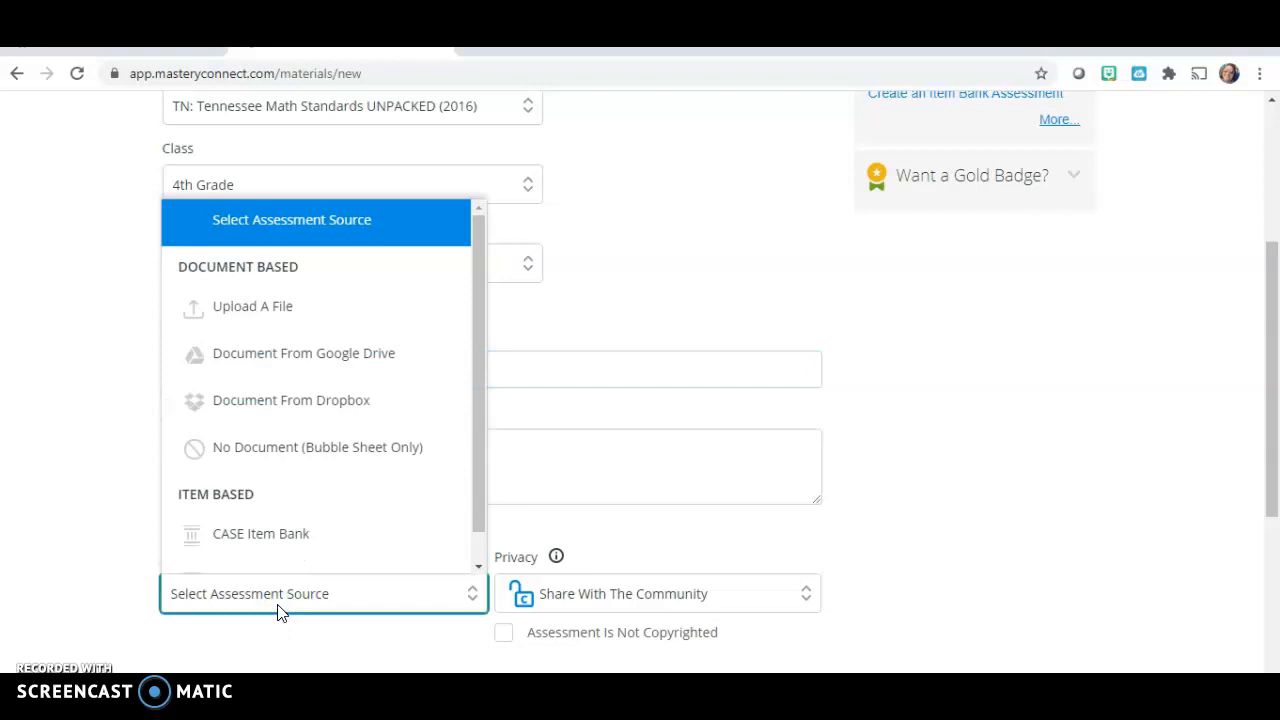
scroll(351, 286, down, 1)
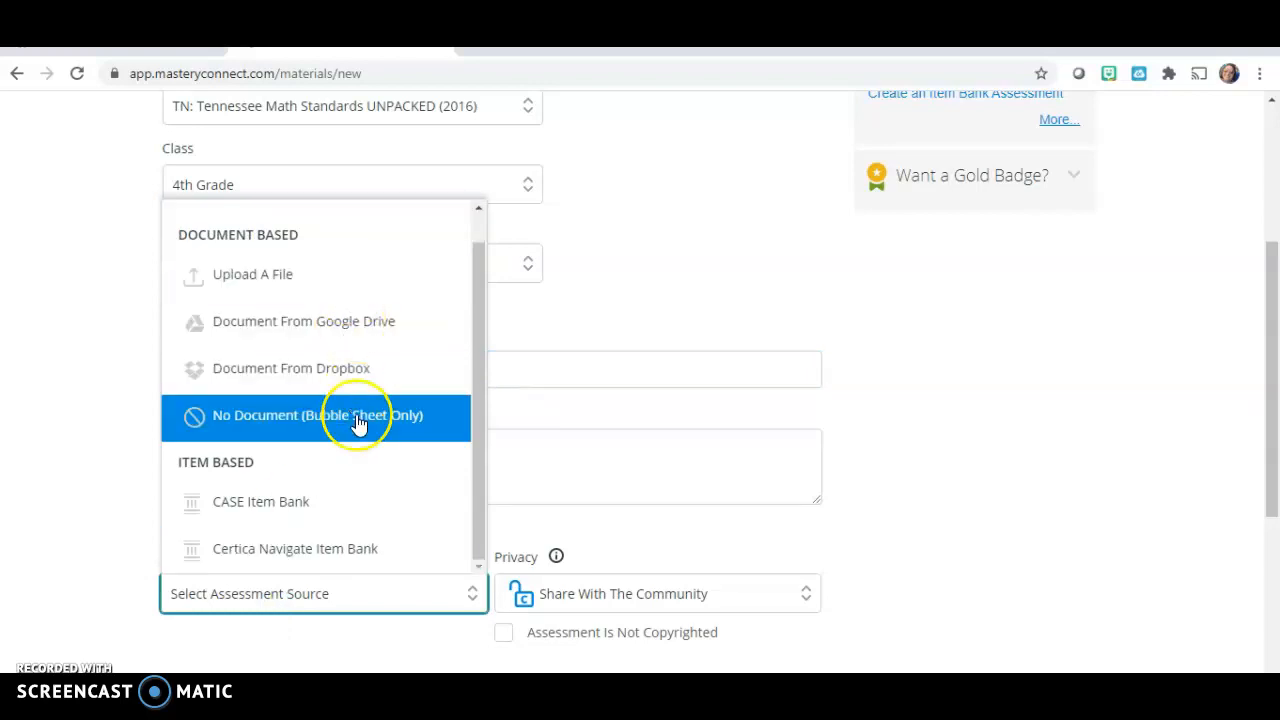
drag(481, 393, 479, 449)
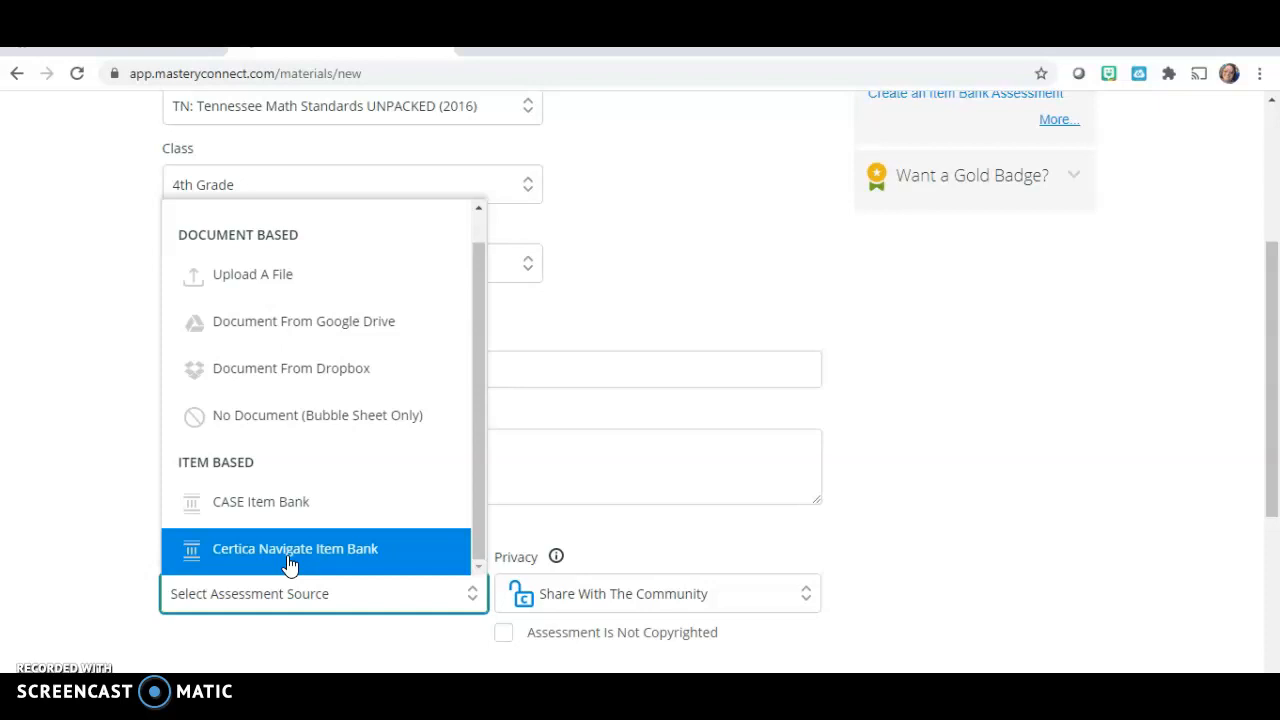
click(255, 506)
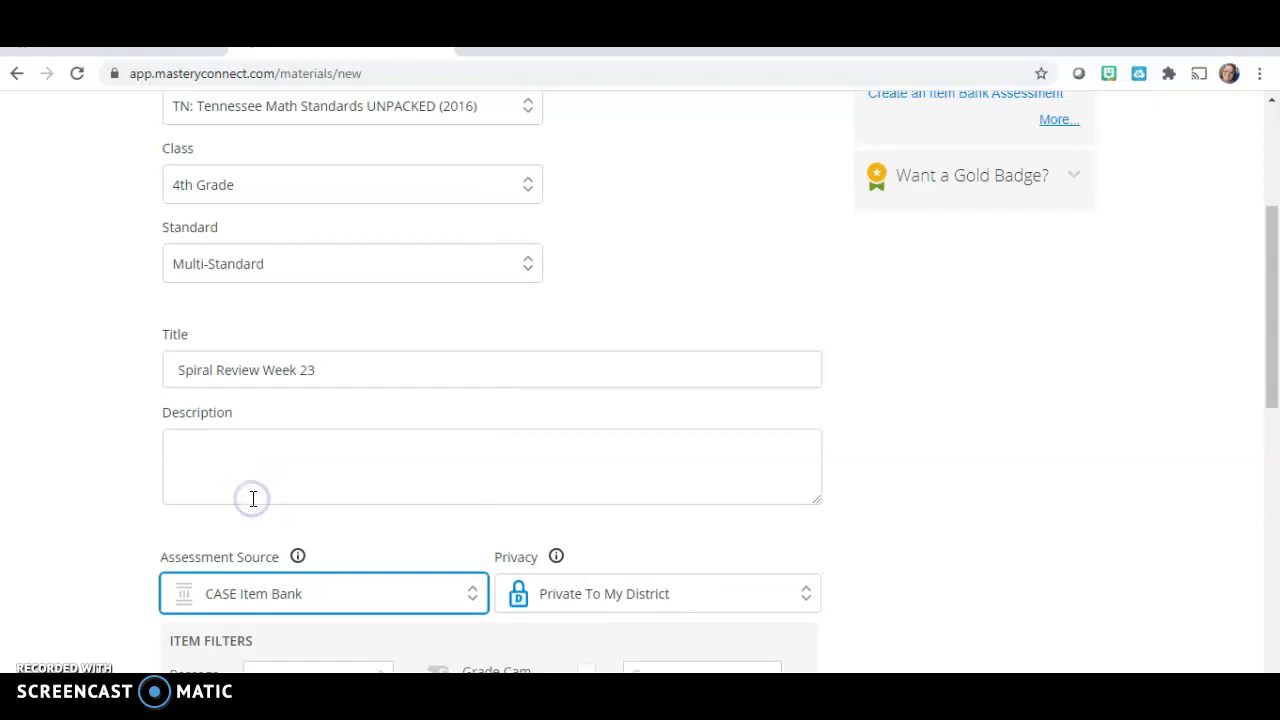
drag(1264, 356, 1270, 441)
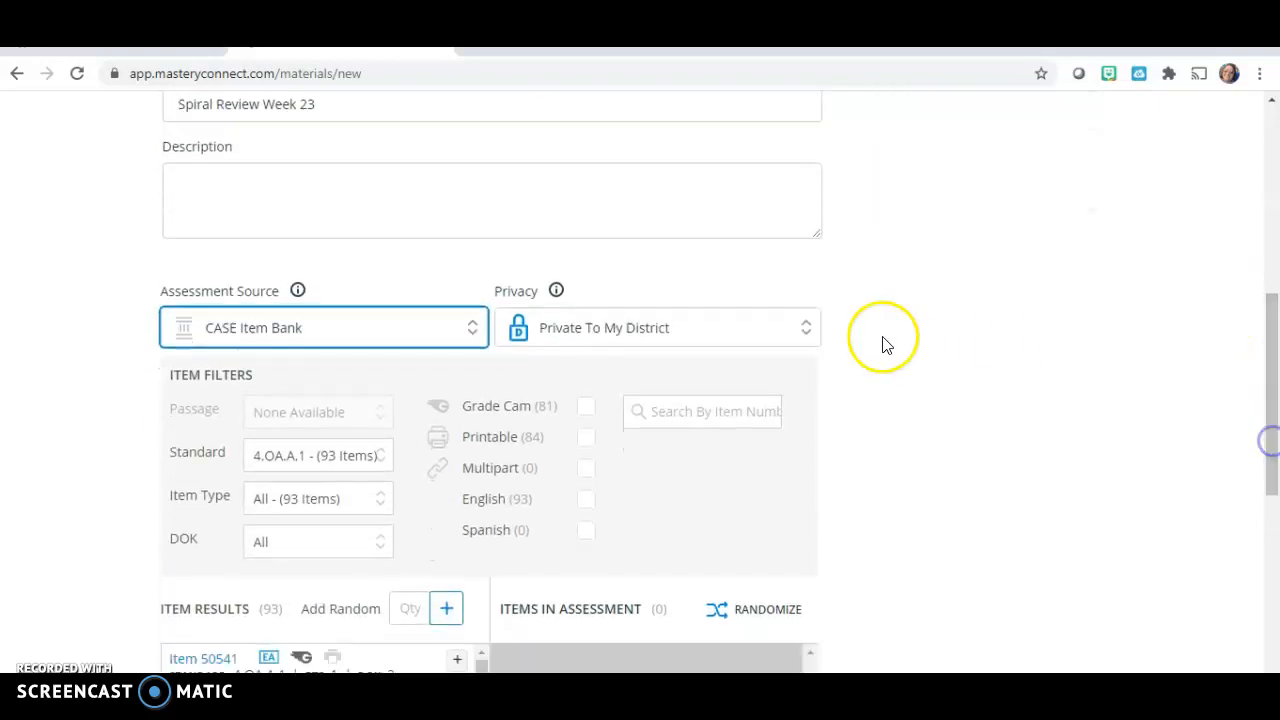
click(796, 343)
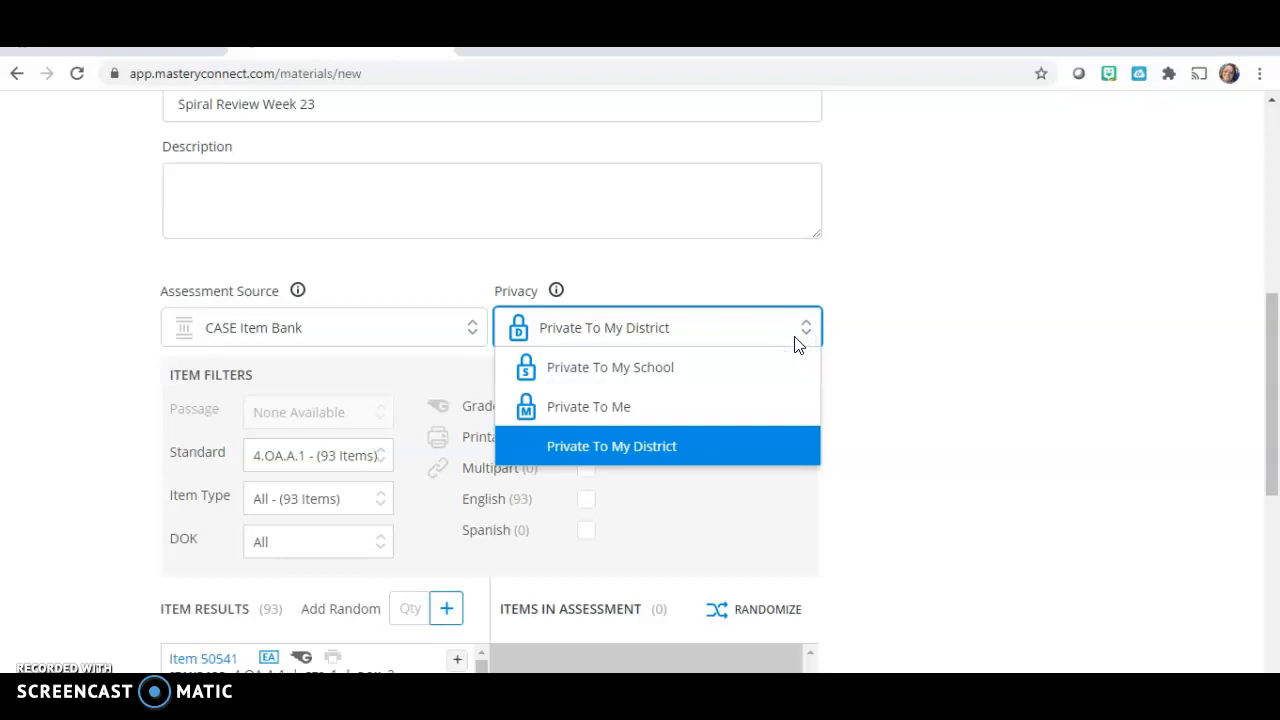
click(593, 410)
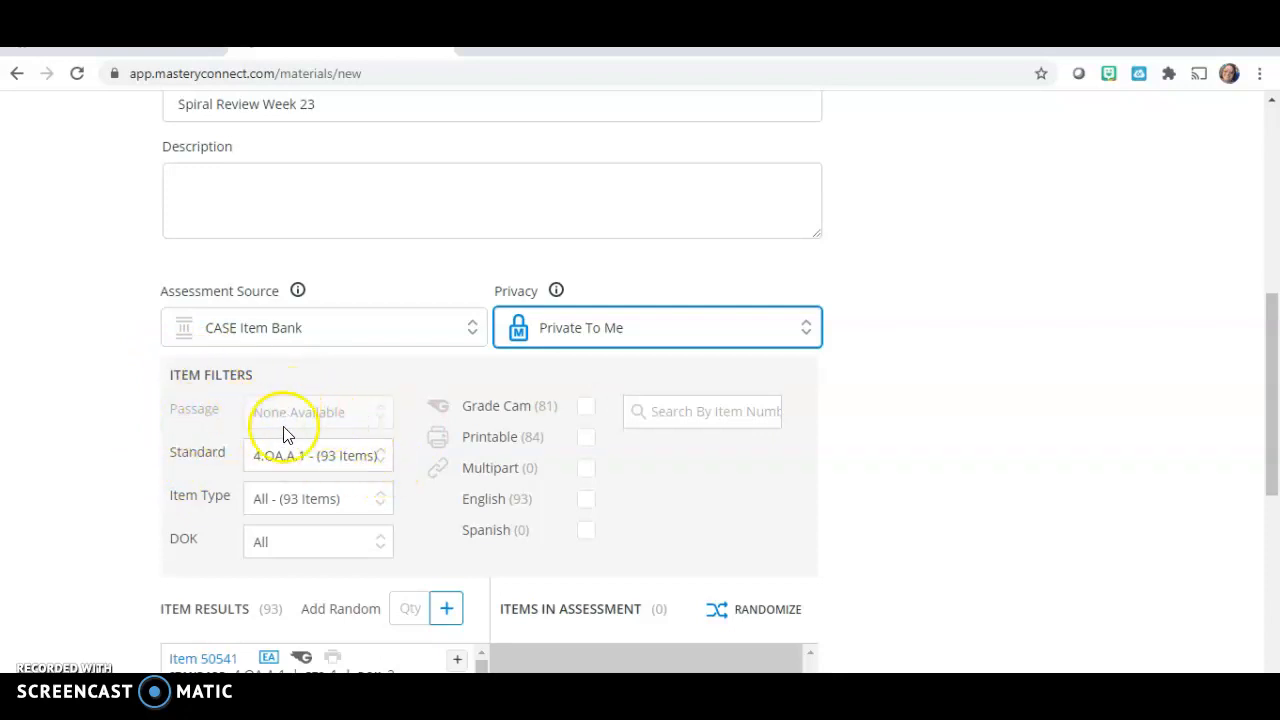
Filter the item bank to standard 4.NF.B.3 and item type Multiple Choice Question
click(372, 462)
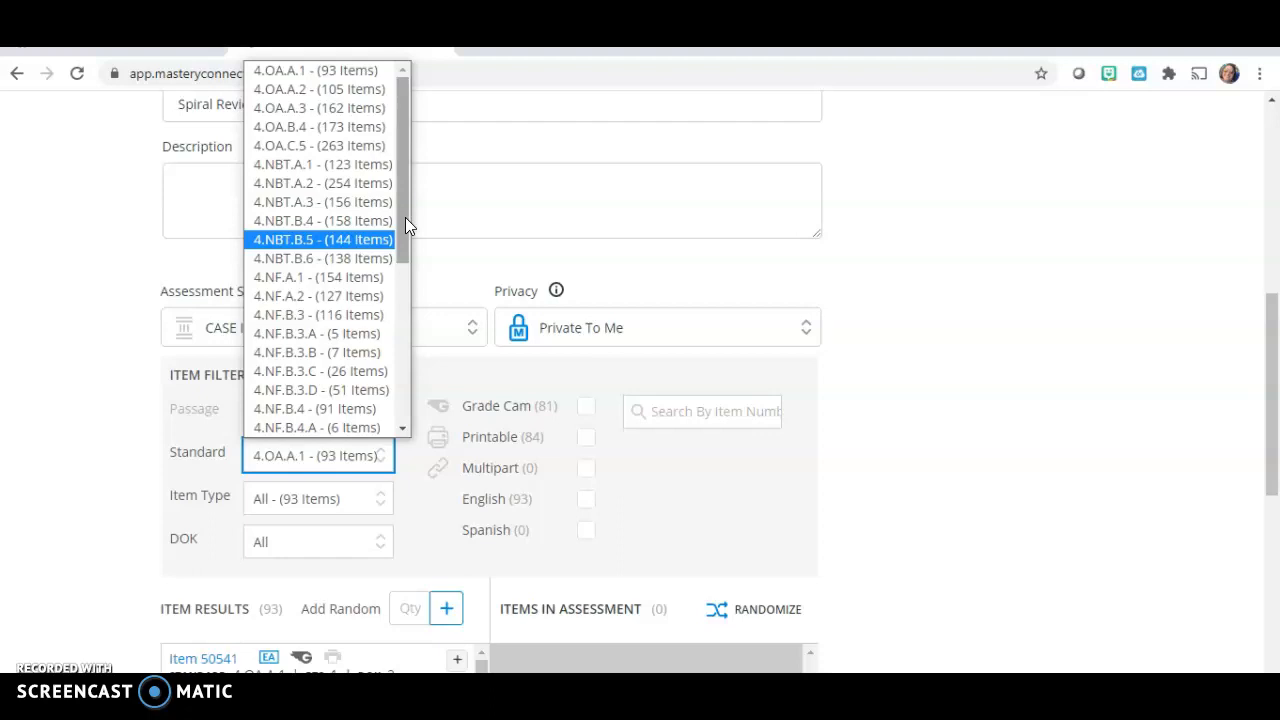
click(345, 252)
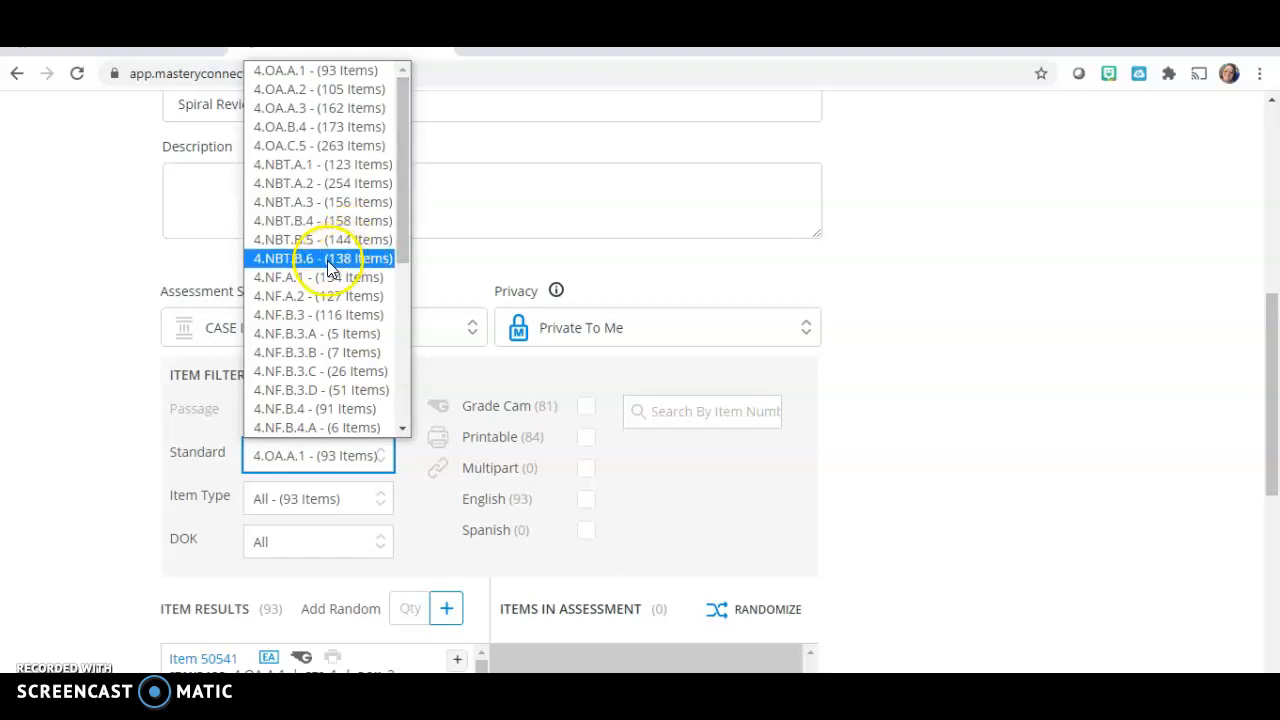
click(297, 315)
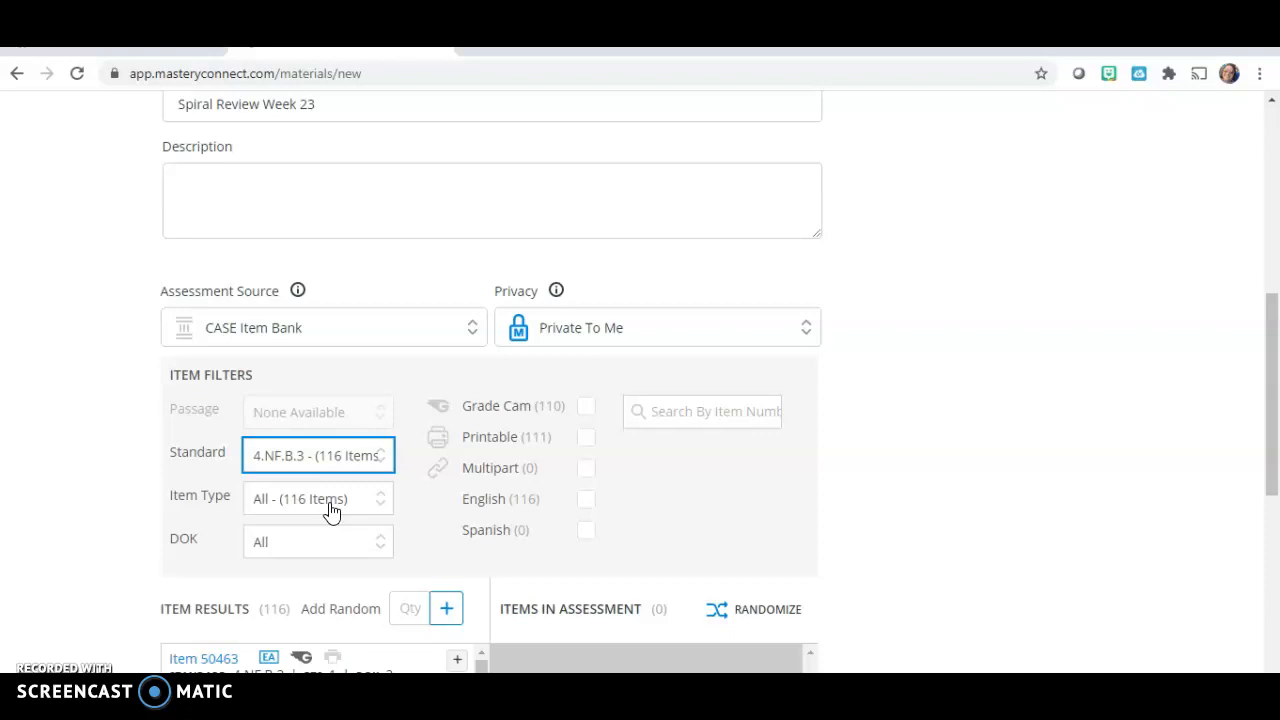
click(332, 510)
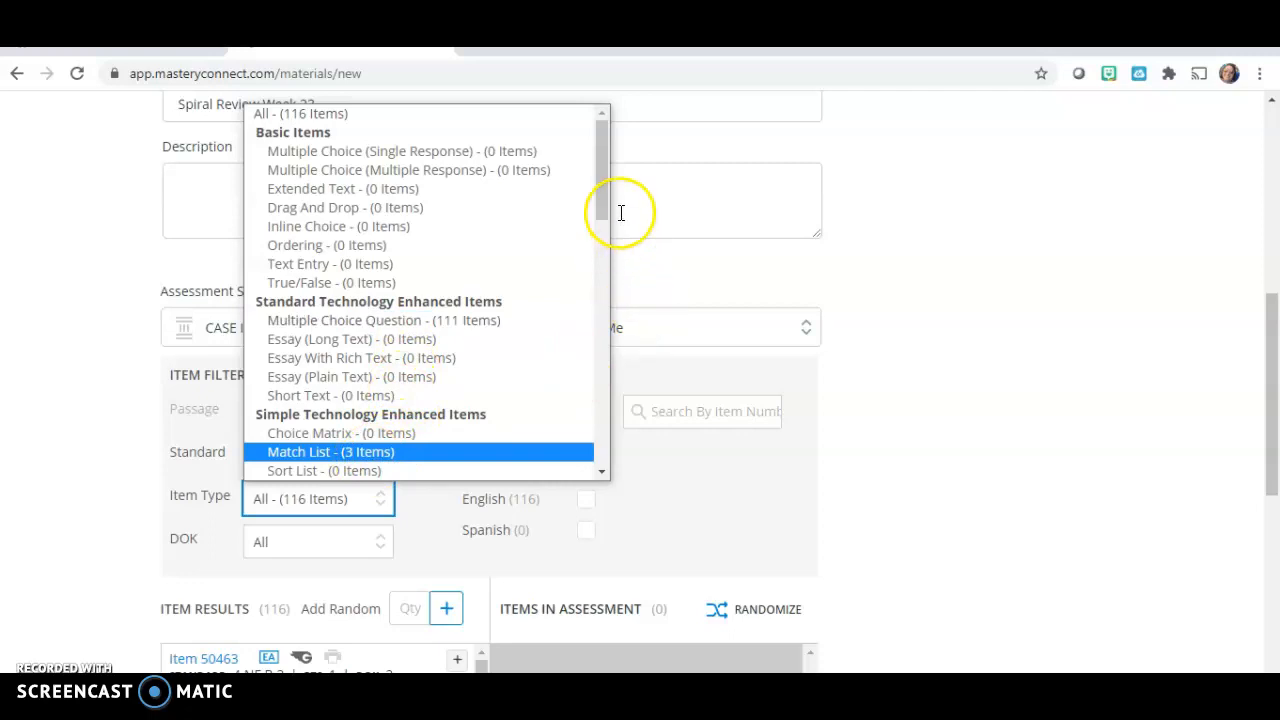
drag(600, 196, 610, 222)
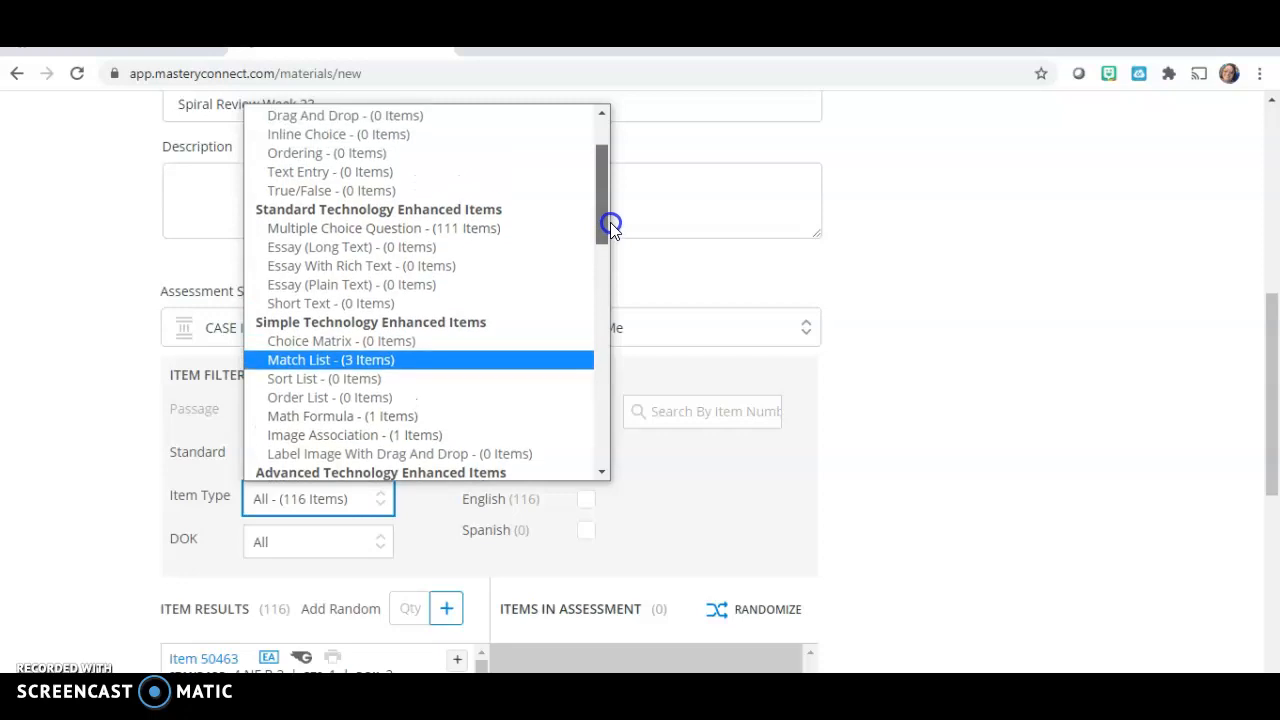
click(477, 240)
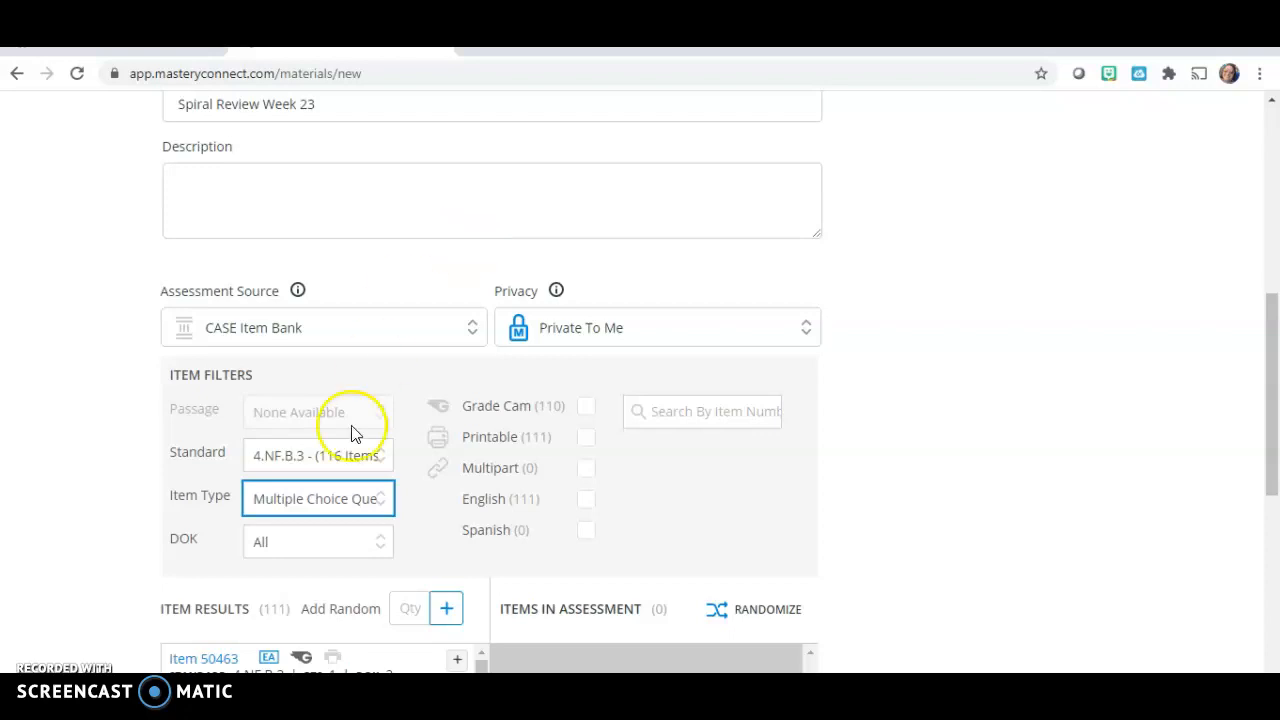
Keep the DOK filter at All and restrict the items to printable ones
click(368, 556)
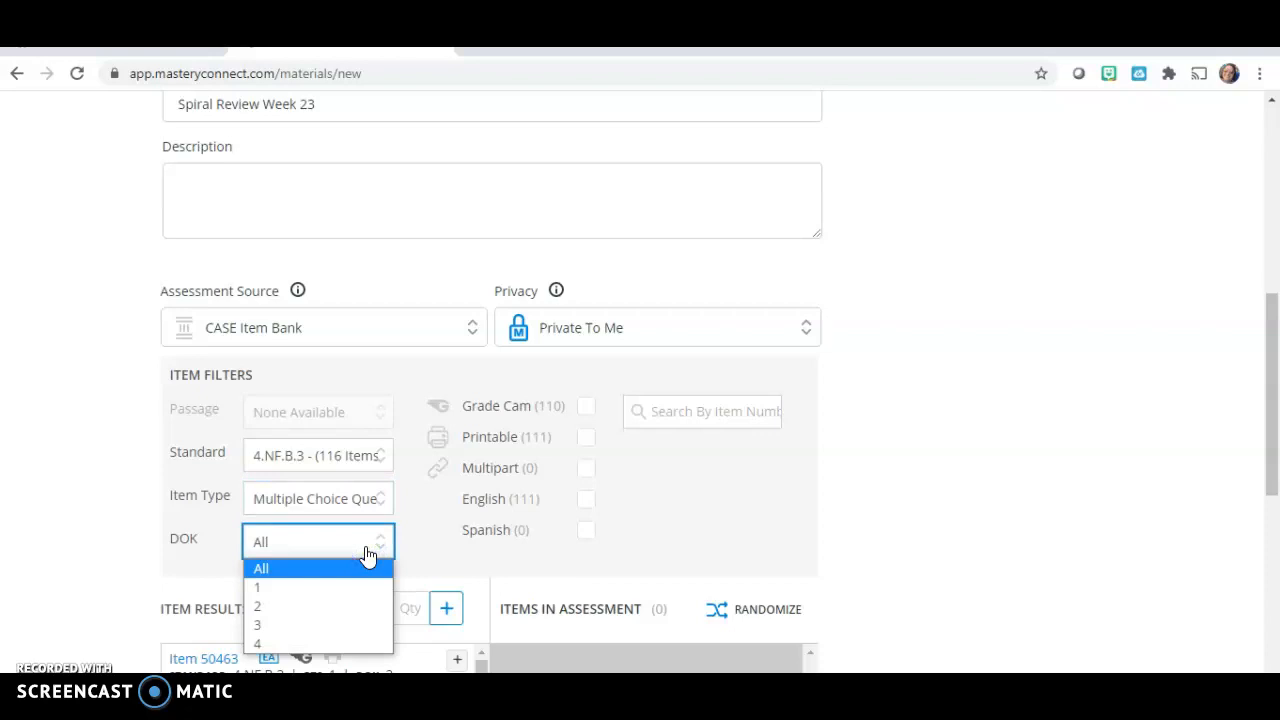
click(331, 569)
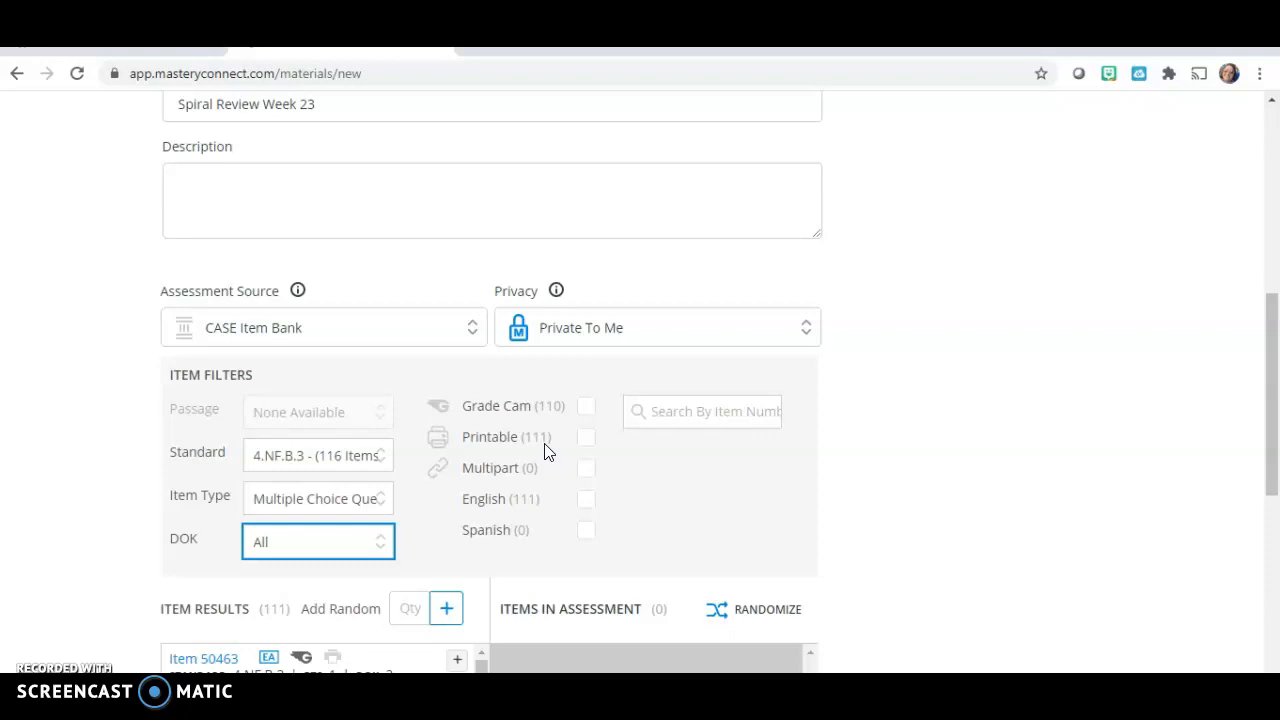
click(587, 440)
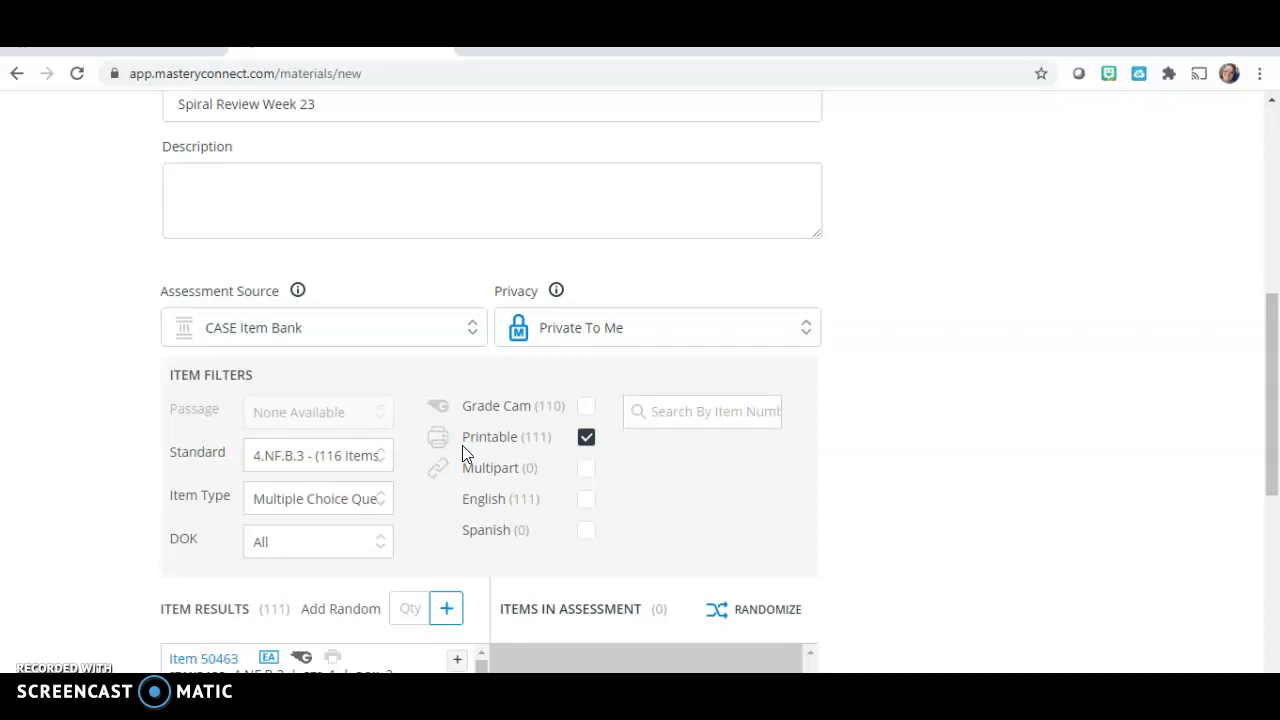
Preview the item results starting from Item 50463 and add the volleyball team question, Item 50444, to the assessment
drag(1272, 352, 1272, 436)
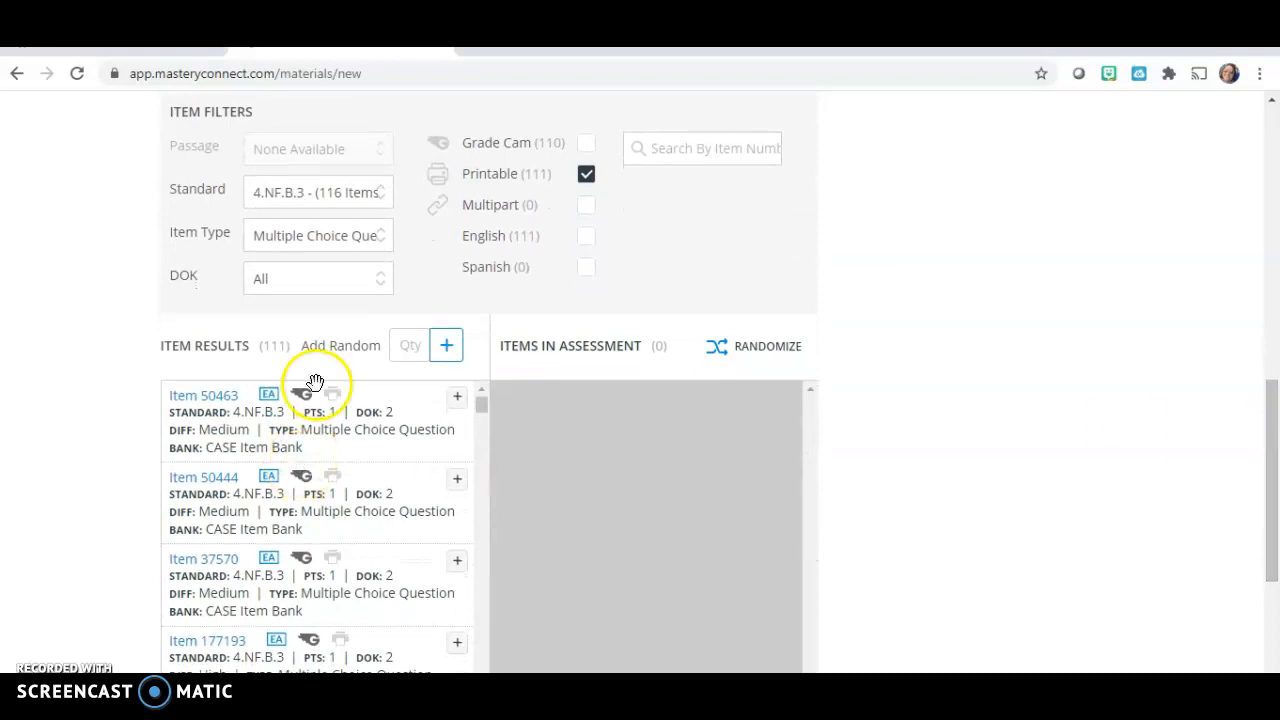
click(192, 398)
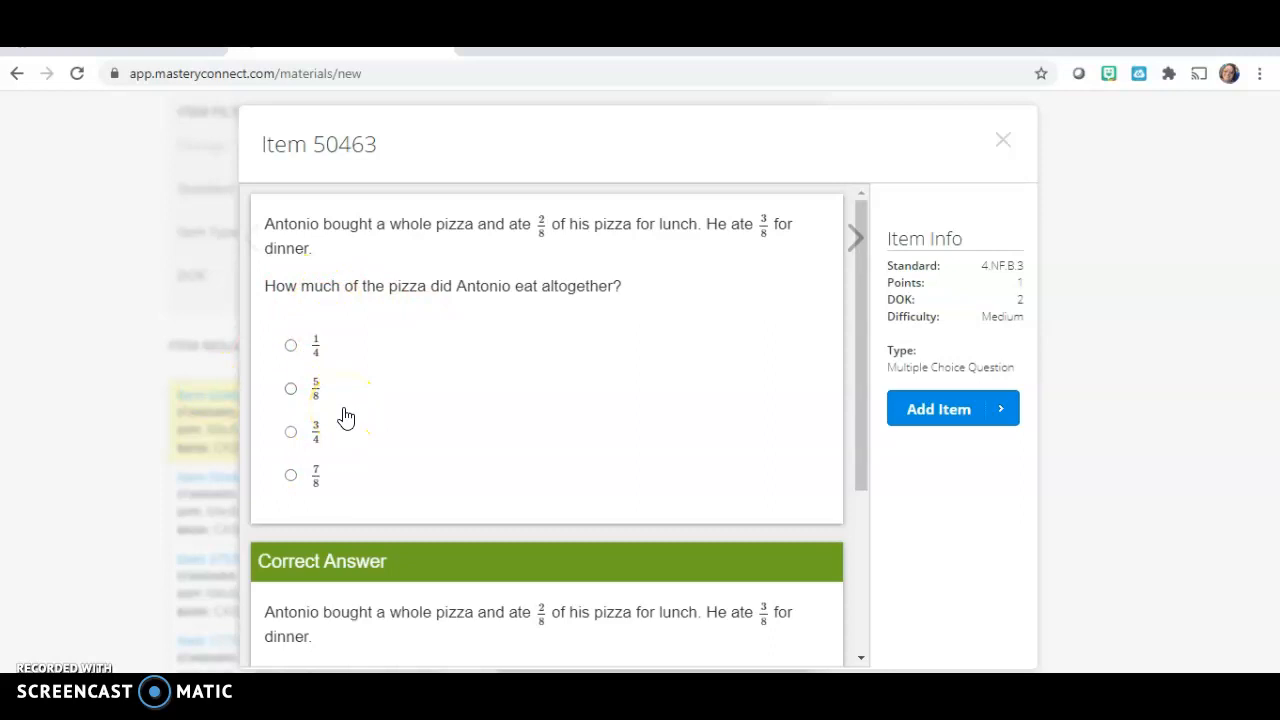
click(855, 241)
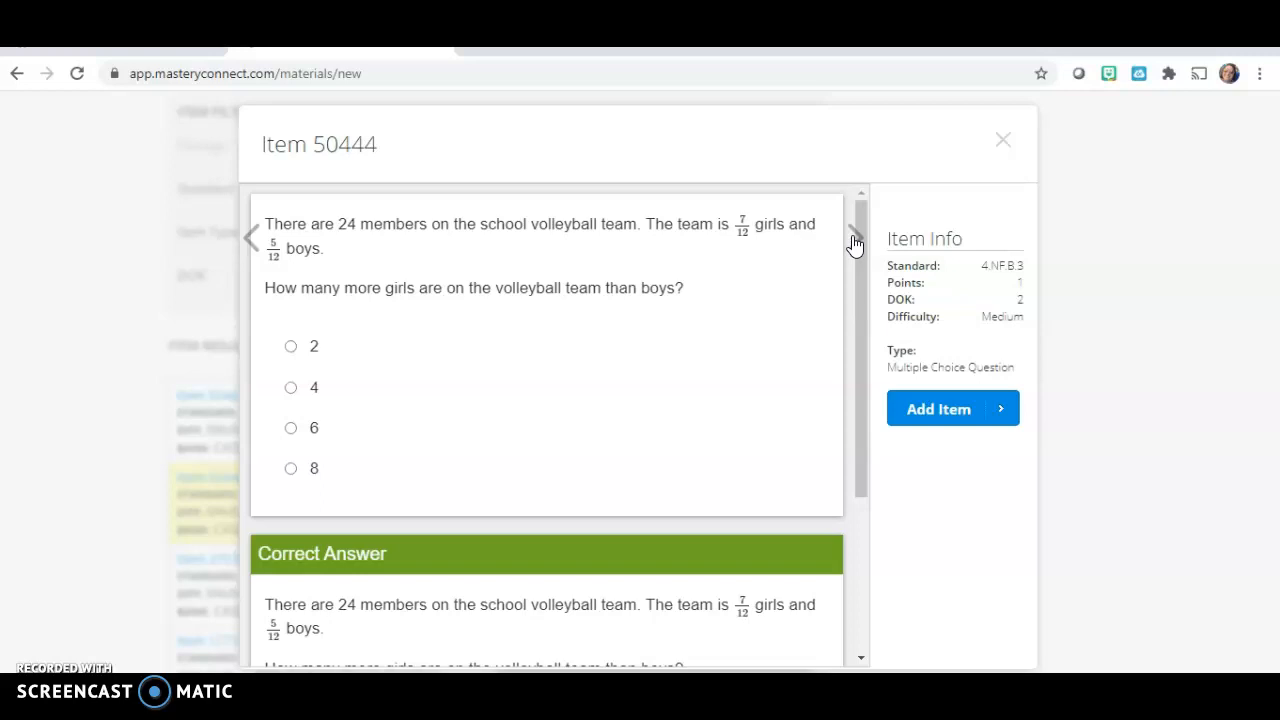
click(929, 403)
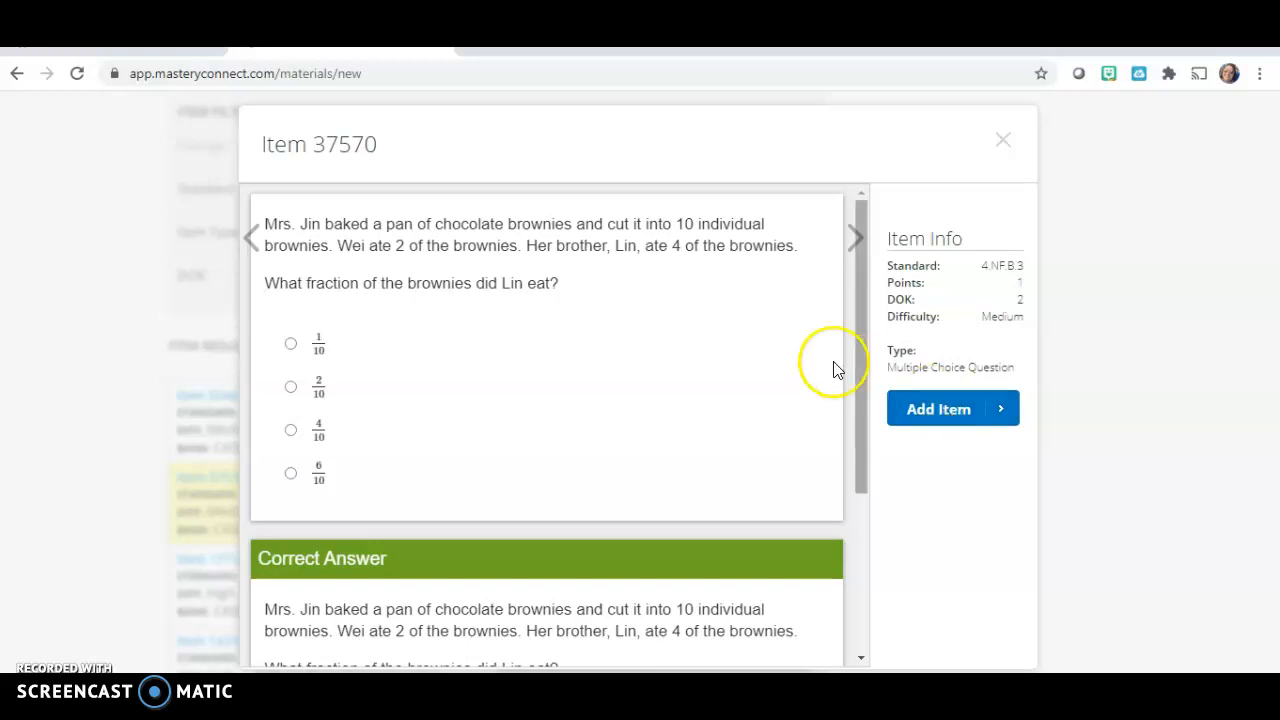
Skip the brownies question and add Item 177193, the mixed-number sum question, to the assessment
click(858, 240)
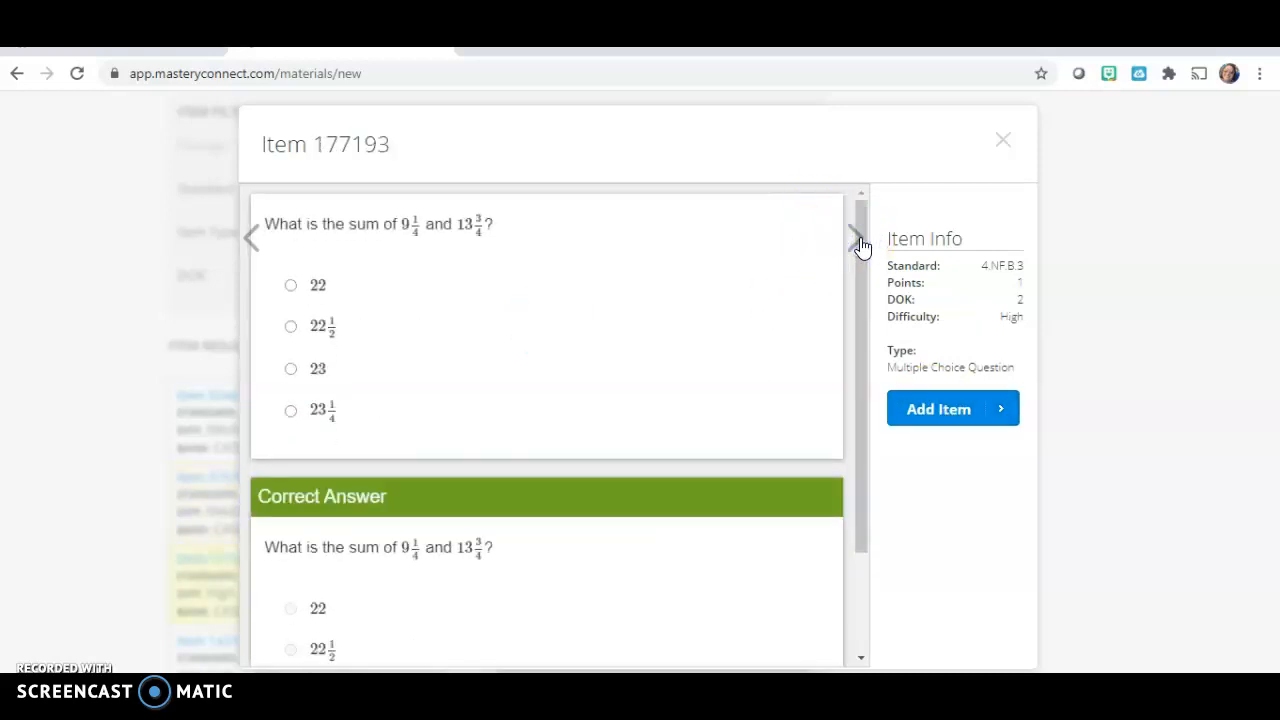
click(941, 416)
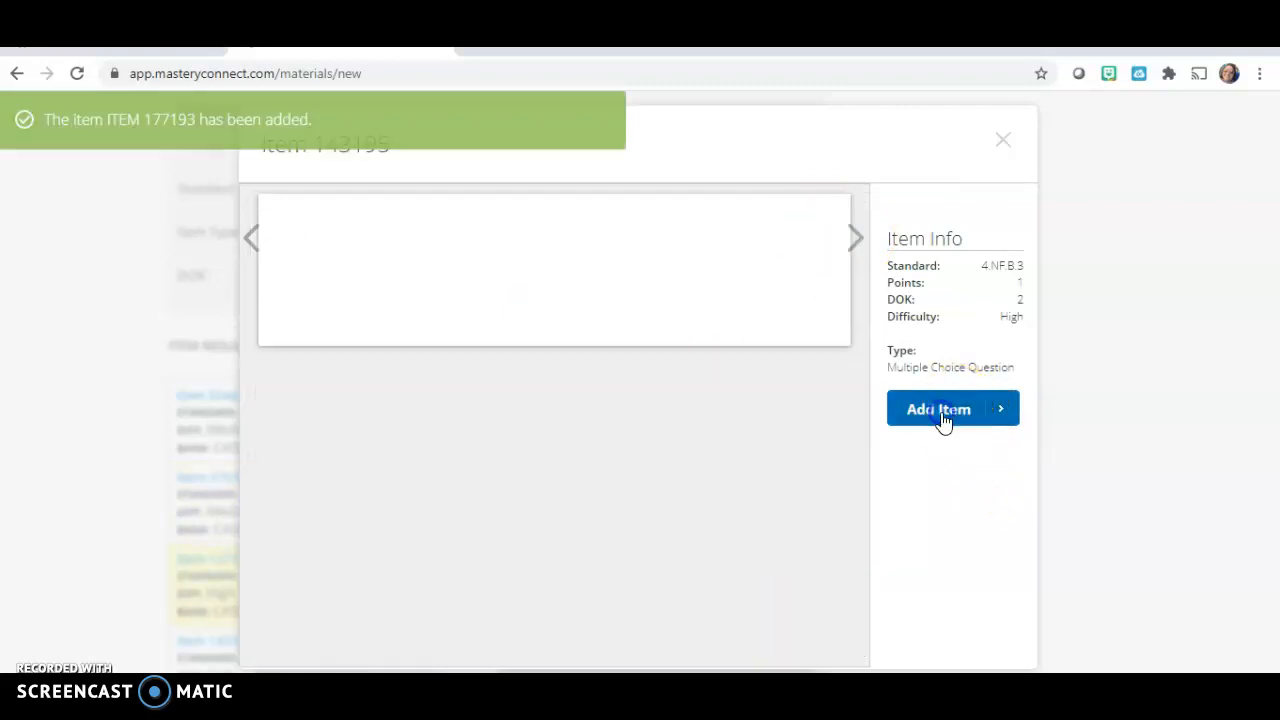
click(852, 245)
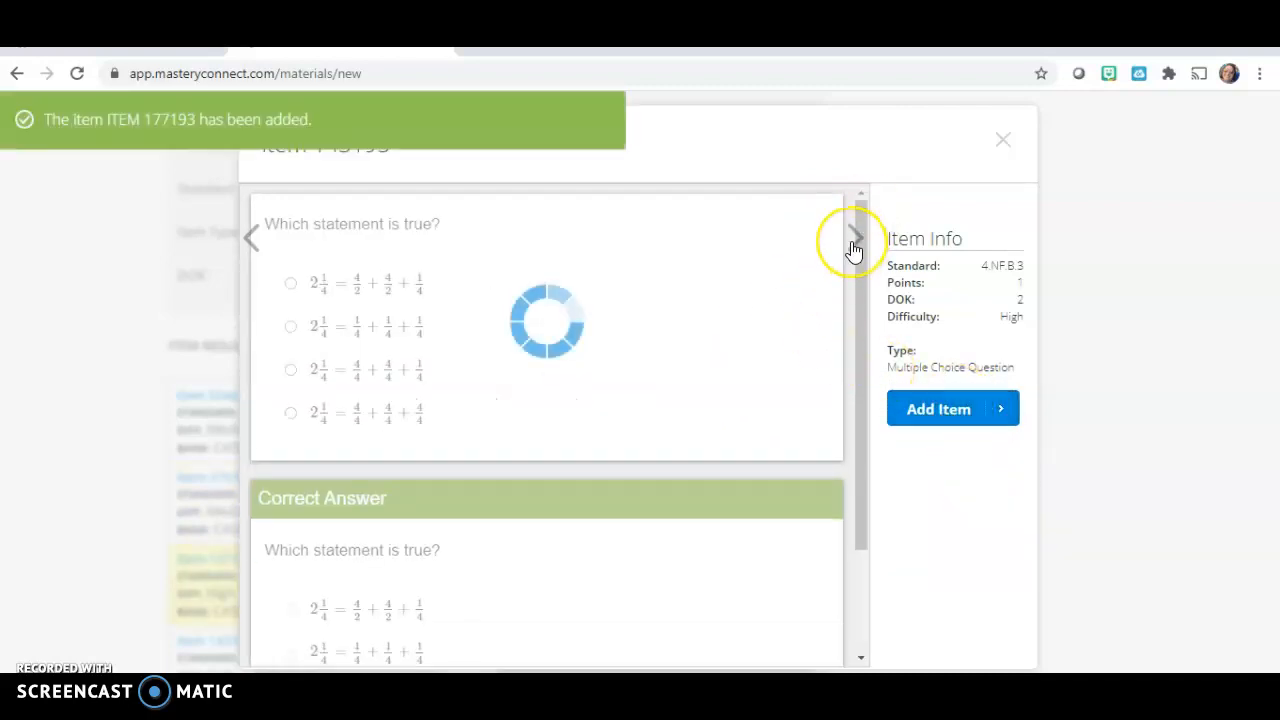
Add Item 143195, the "Which statement is true?" question, to the assessment and move Item 50444 to third place
click(932, 415)
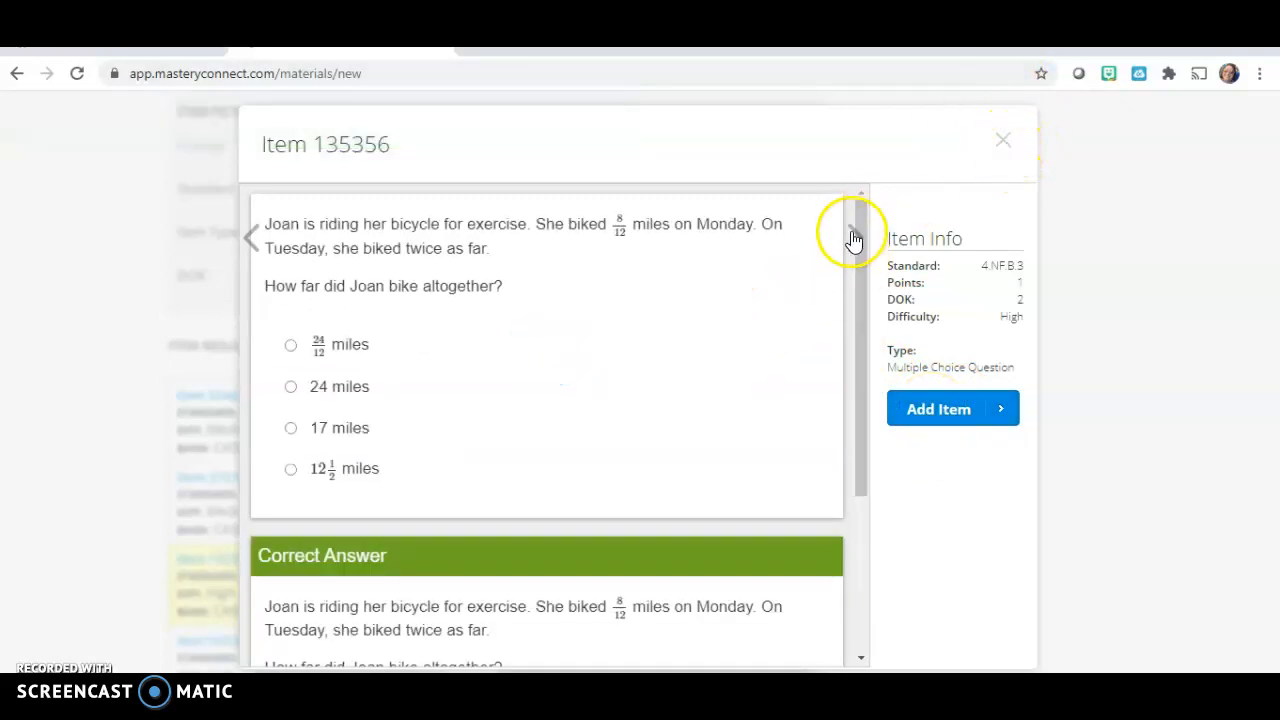
click(1002, 145)
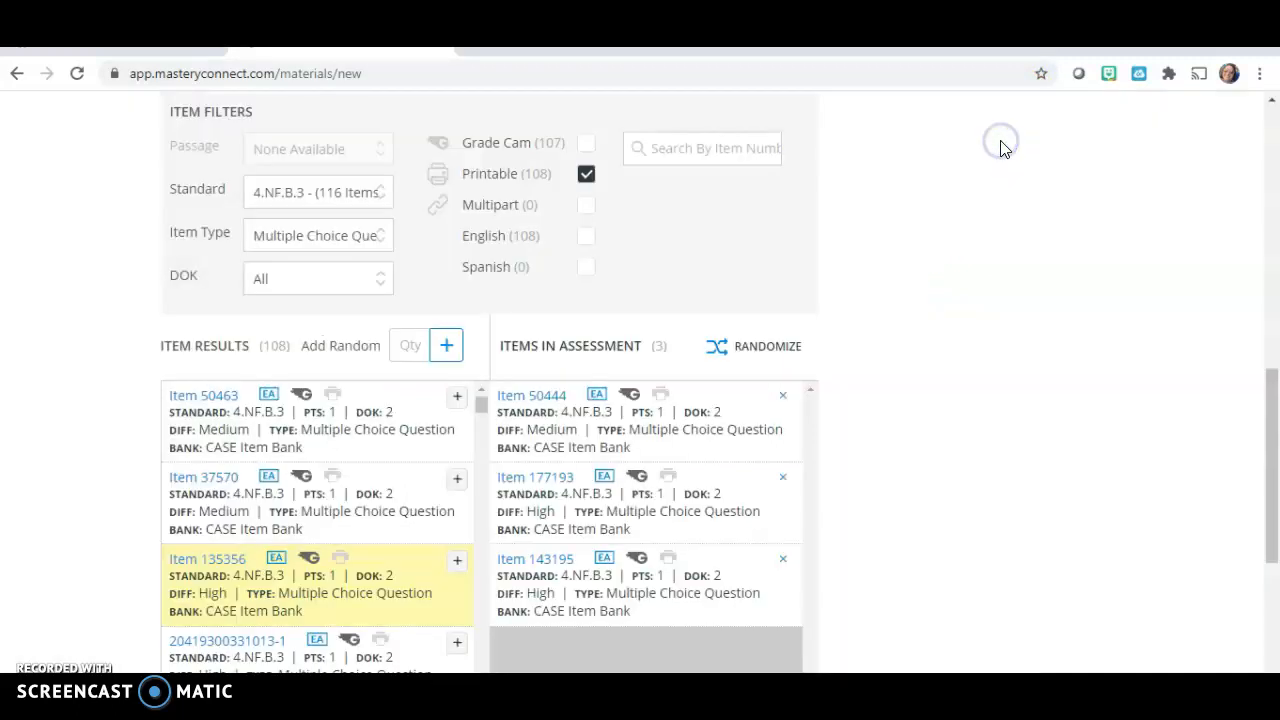
drag(484, 409, 484, 445)
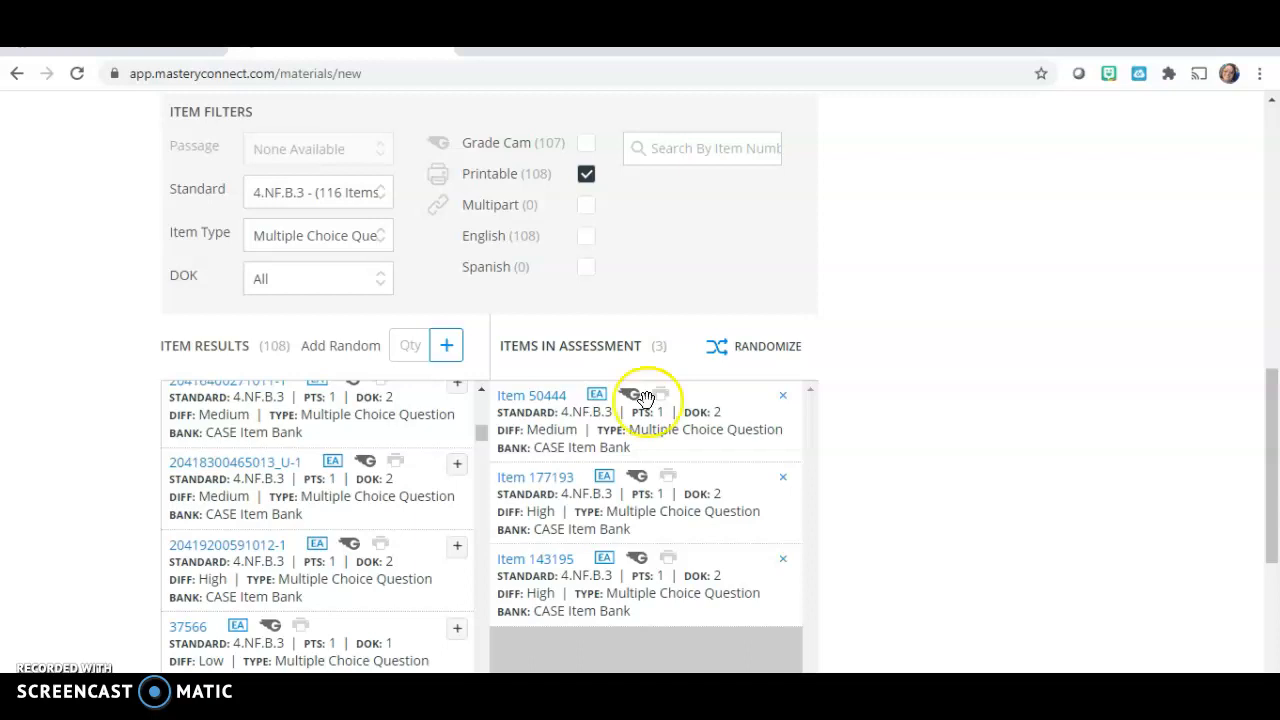
drag(553, 410, 559, 566)
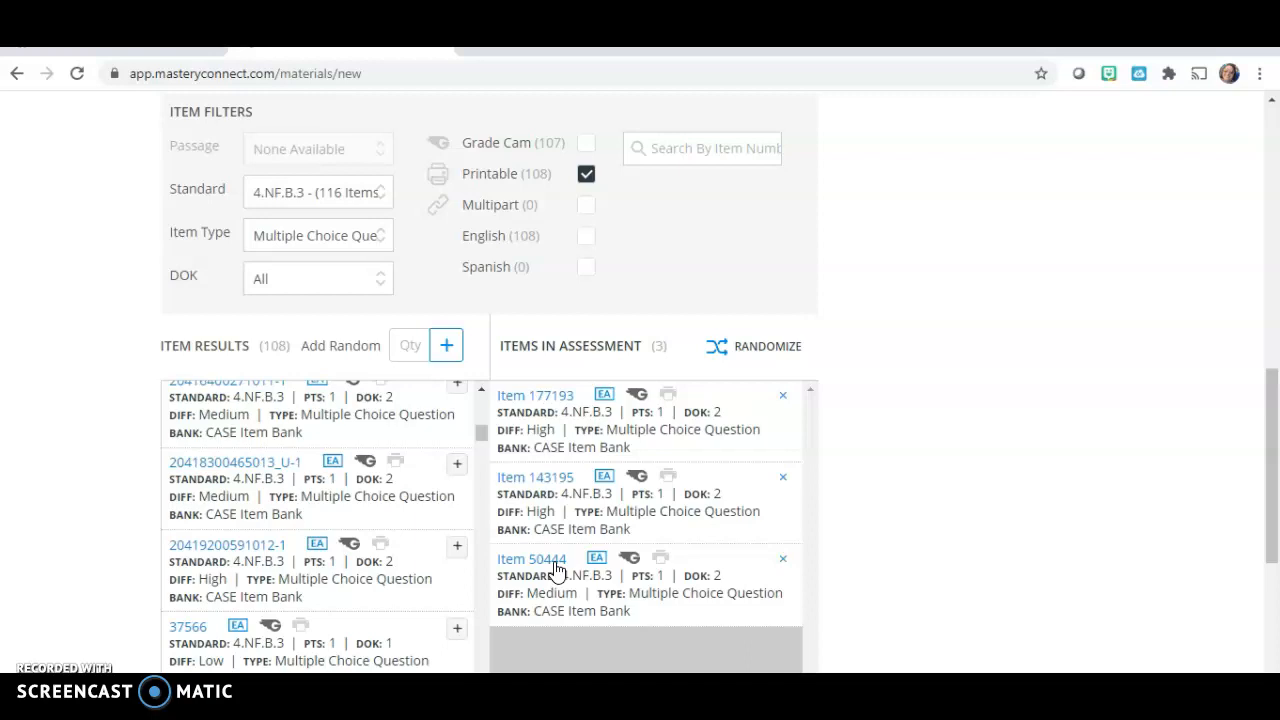
click(387, 203)
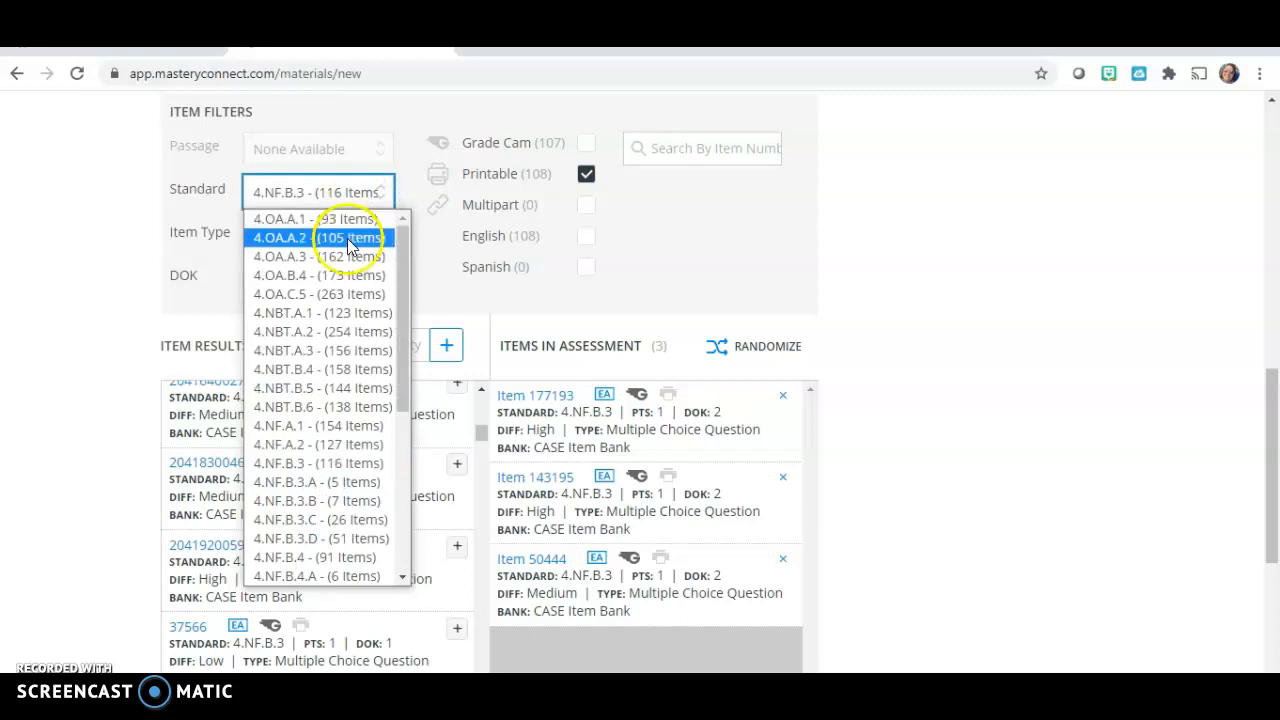
click(328, 484)
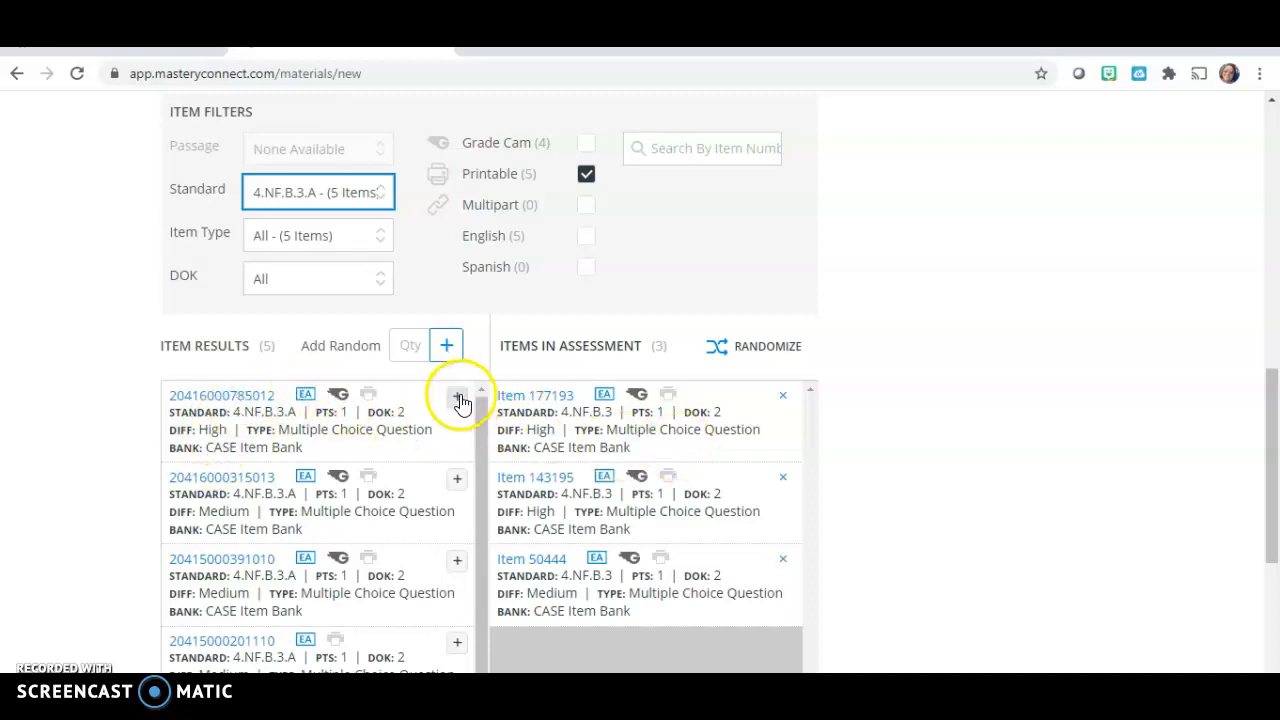
click(211, 483)
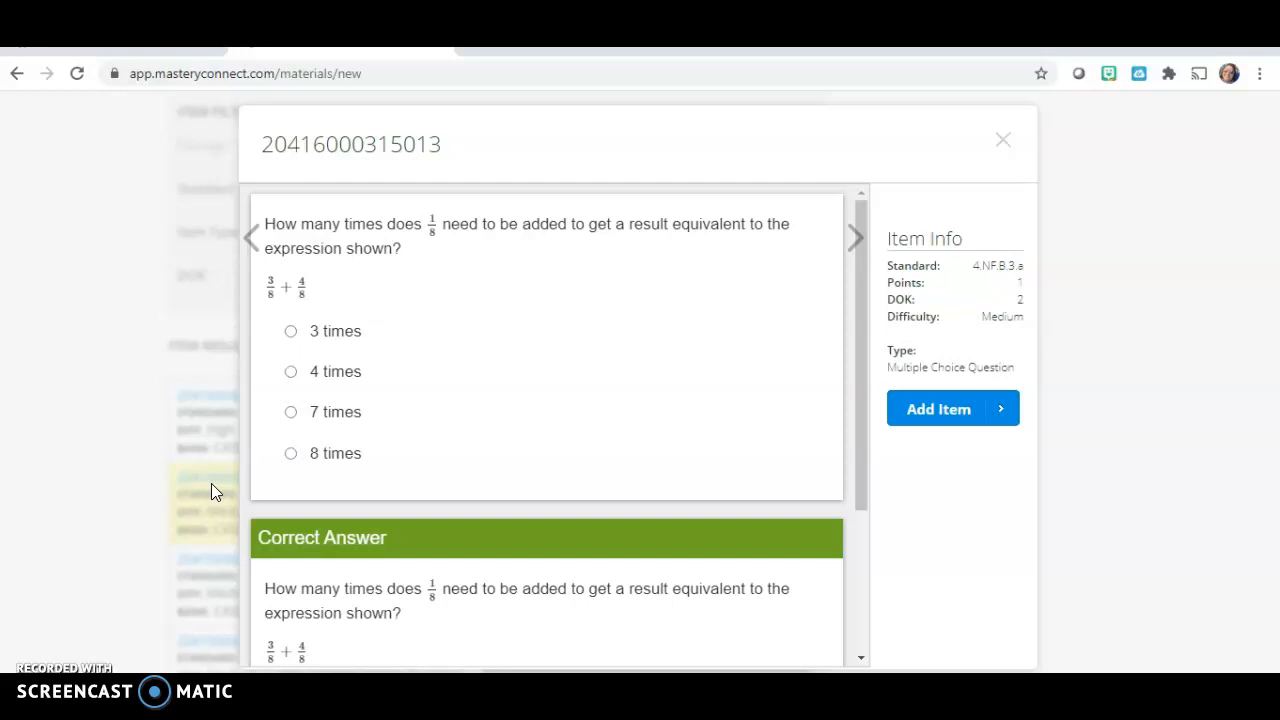
click(927, 418)
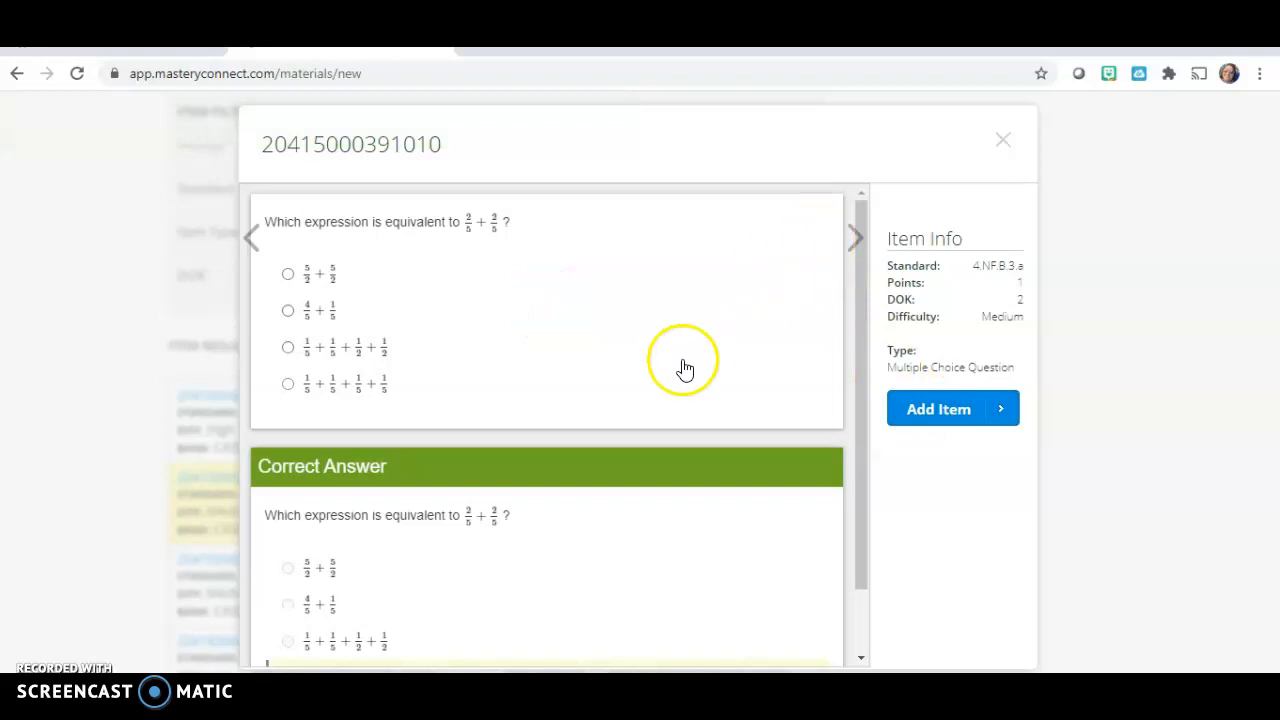
click(950, 418)
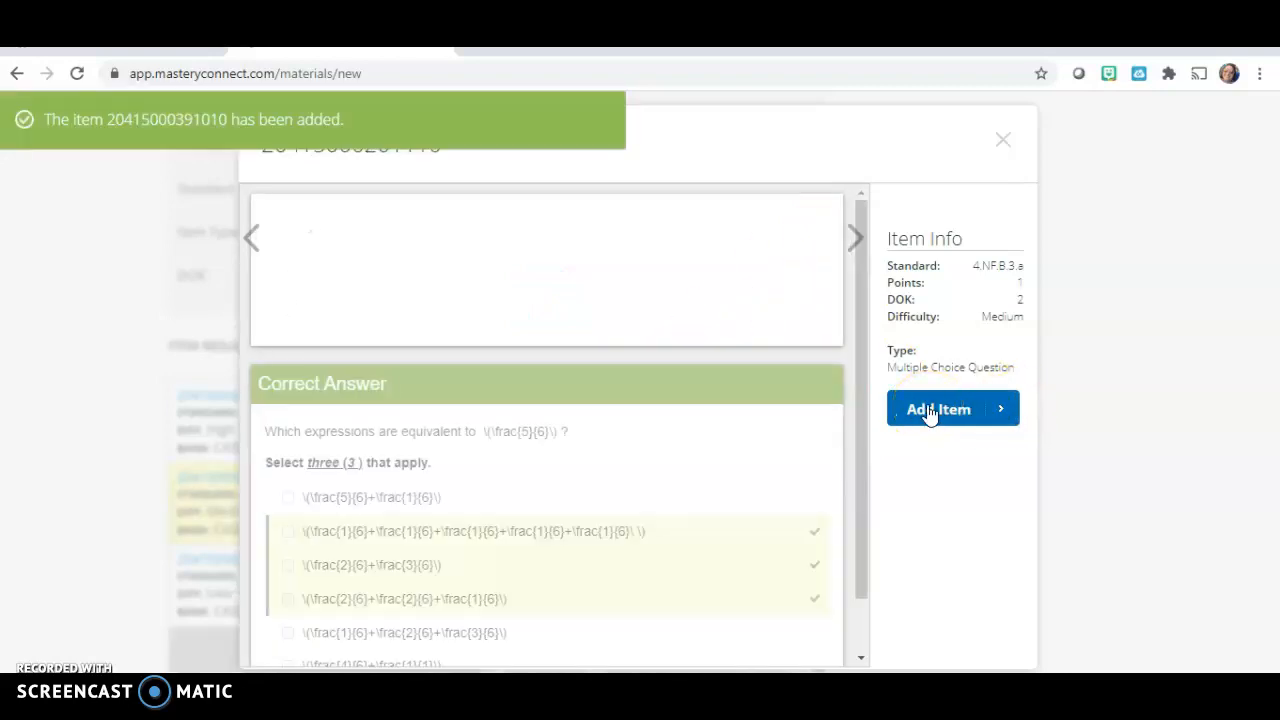
click(1003, 139)
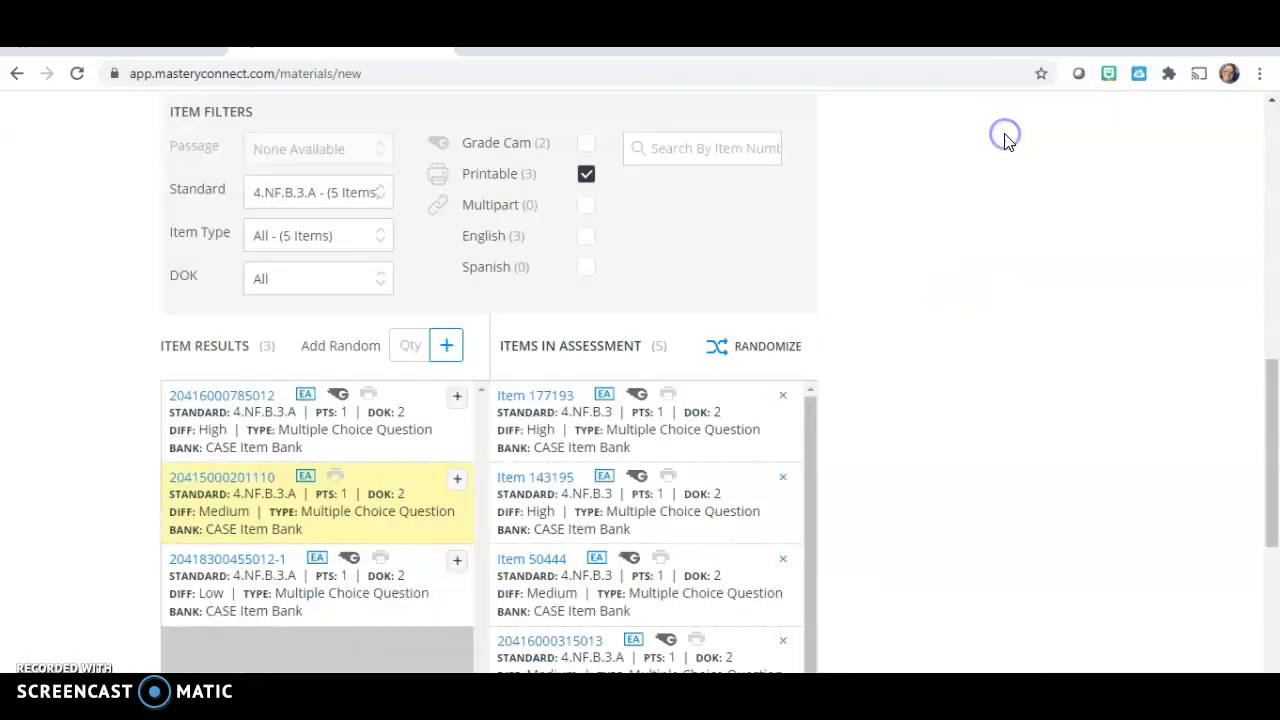
drag(810, 506, 809, 589)
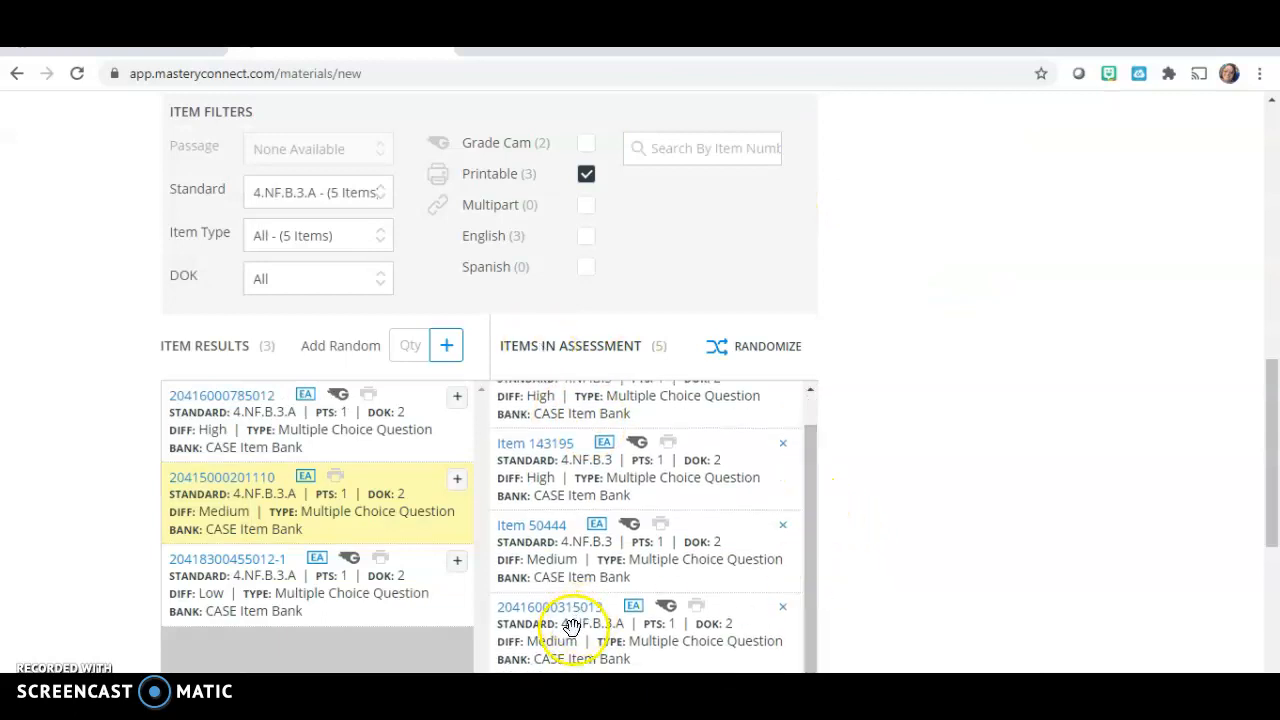
drag(572, 625, 563, 506)
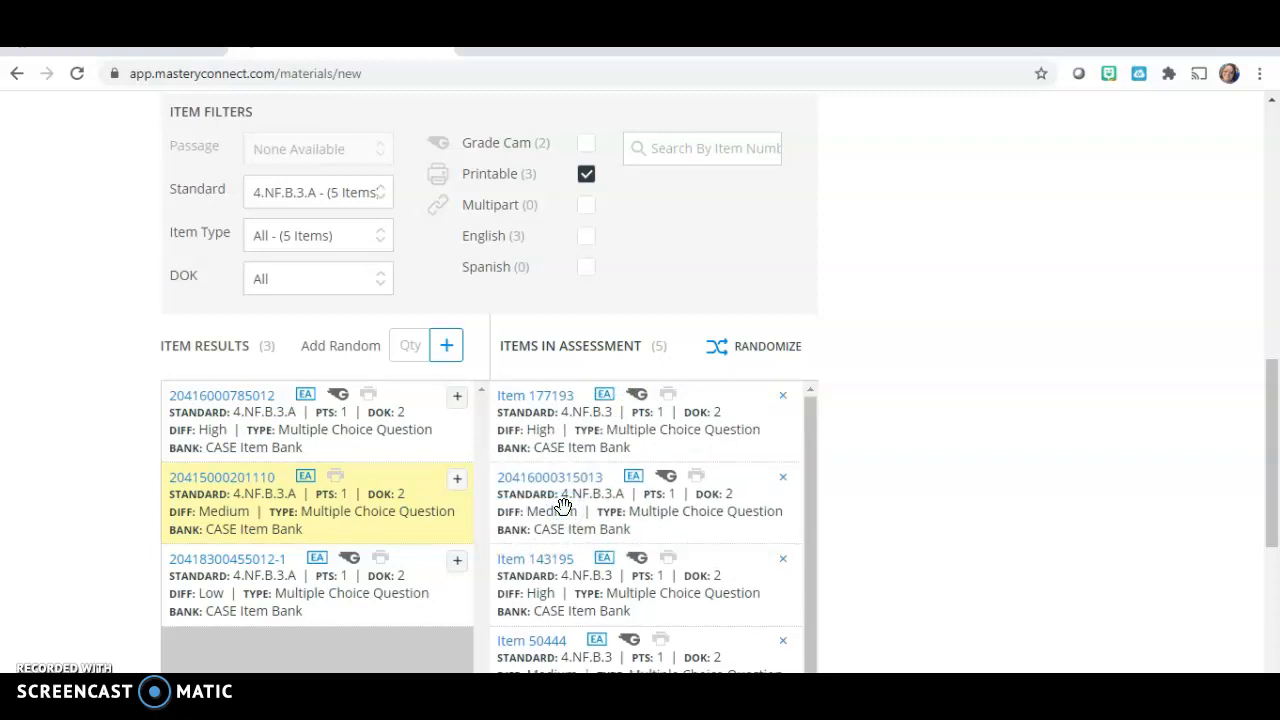
Set the scoring for standard 4.NF.B.3 to M 3, OT 2 and A 1
drag(1270, 394, 1266, 529)
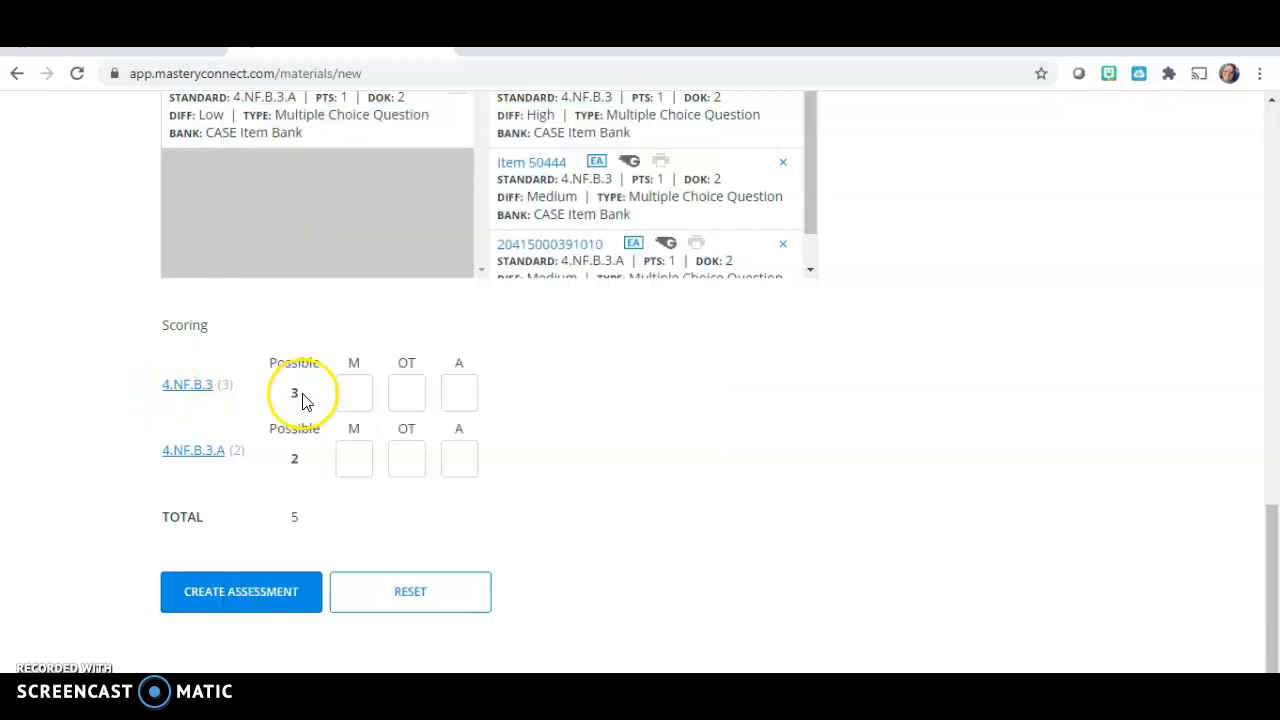
mouse_move(174, 403)
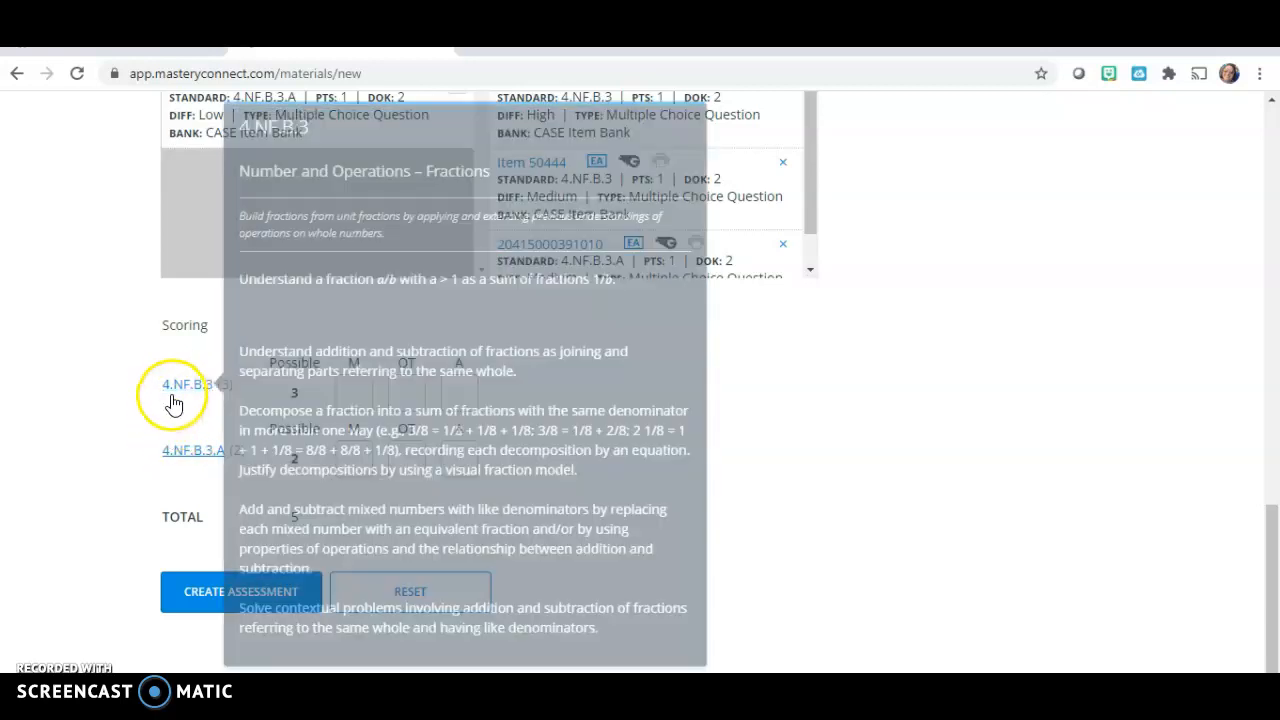
click(355, 385)
text(3)
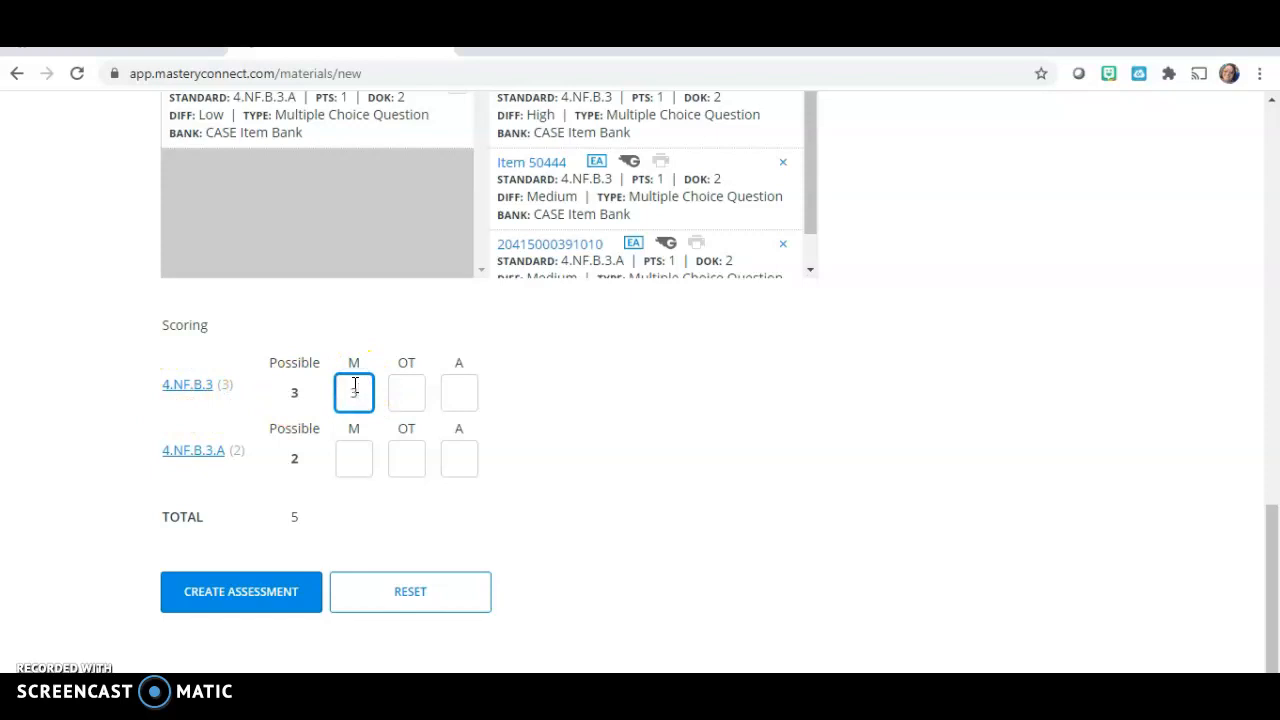
click(410, 387)
text(2)
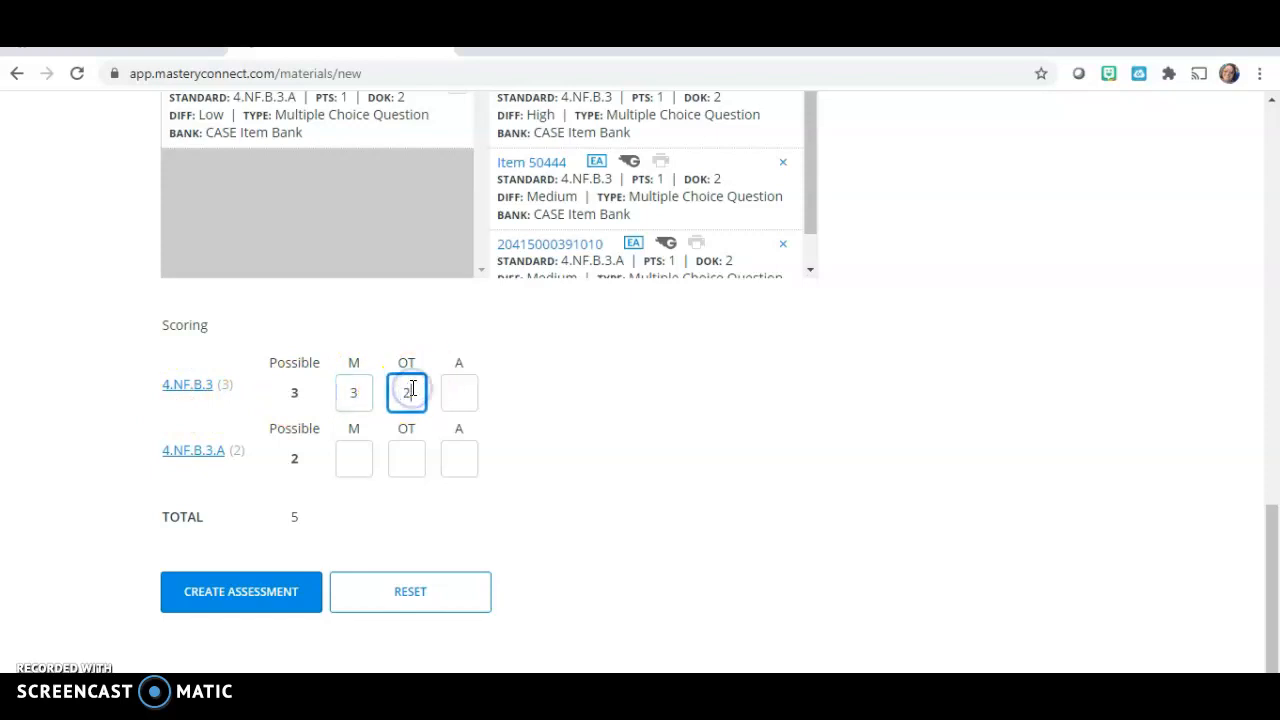
click(470, 393)
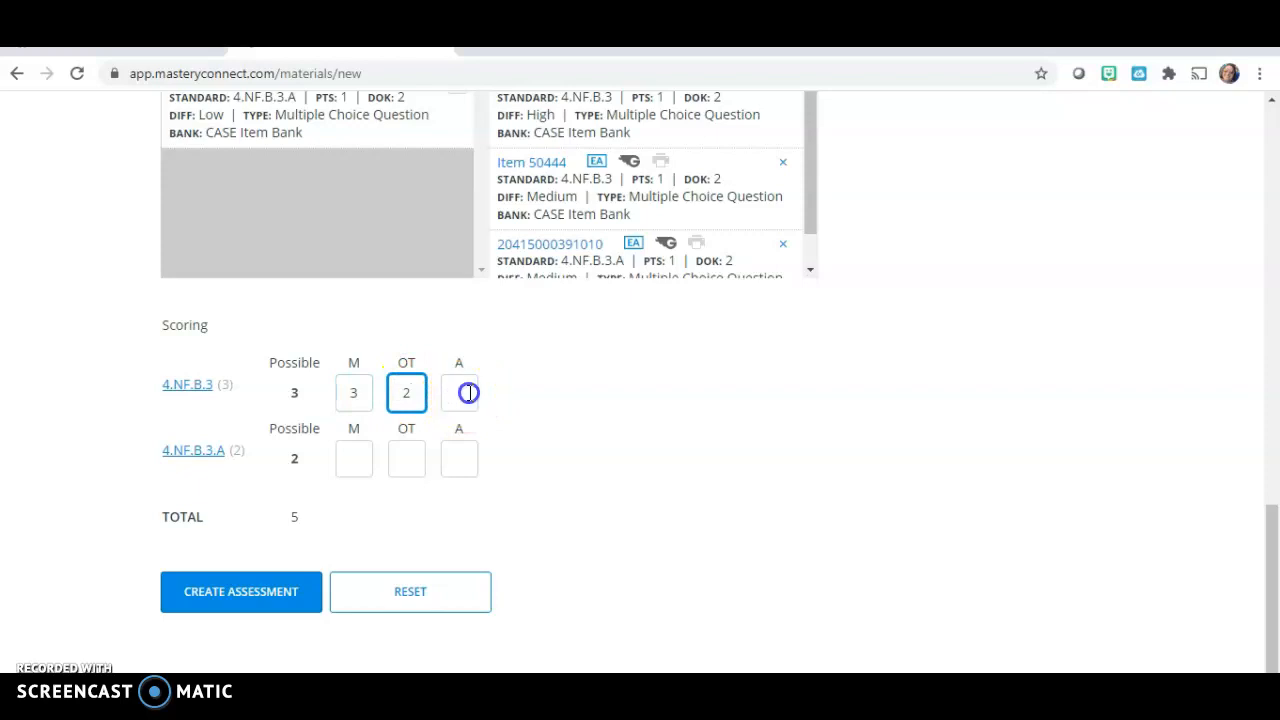
text(1)
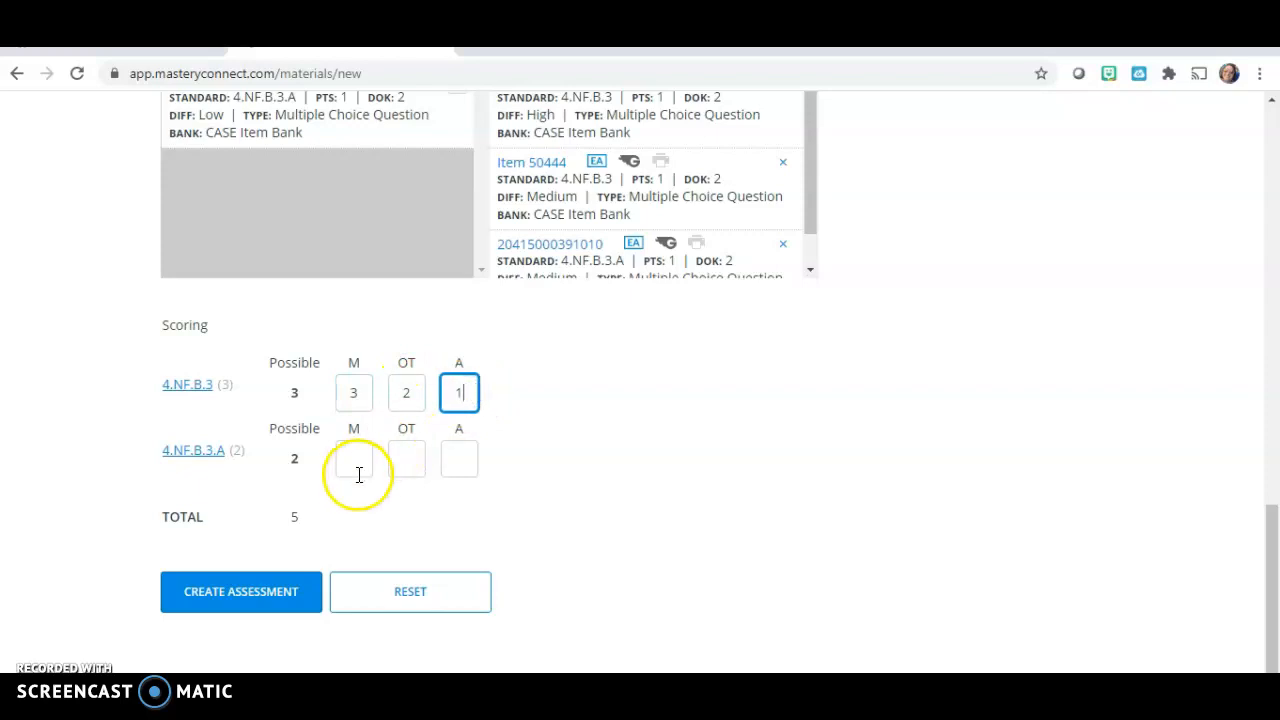
Set the scoring for standard 4.NF.B.3.A to M 2, OT 1 and A 0, and create the assessment
click(198, 456)
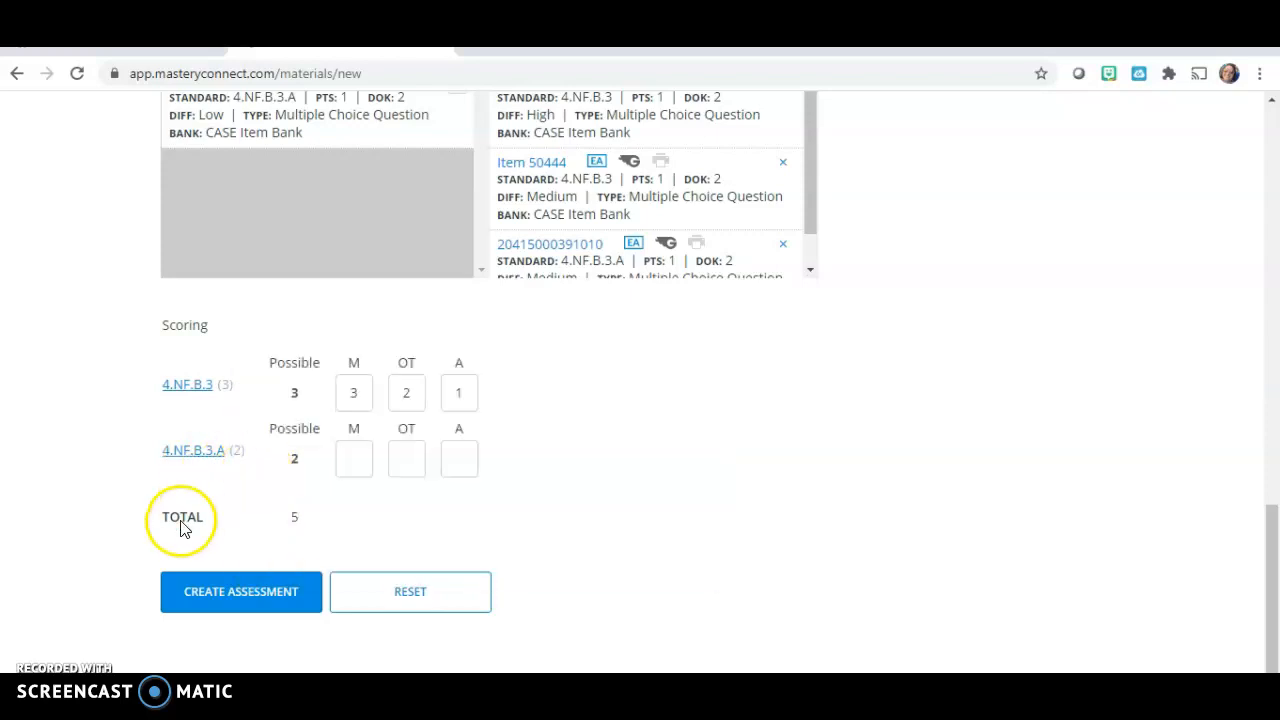
click(362, 455)
text(2)
click(410, 458)
text(1)
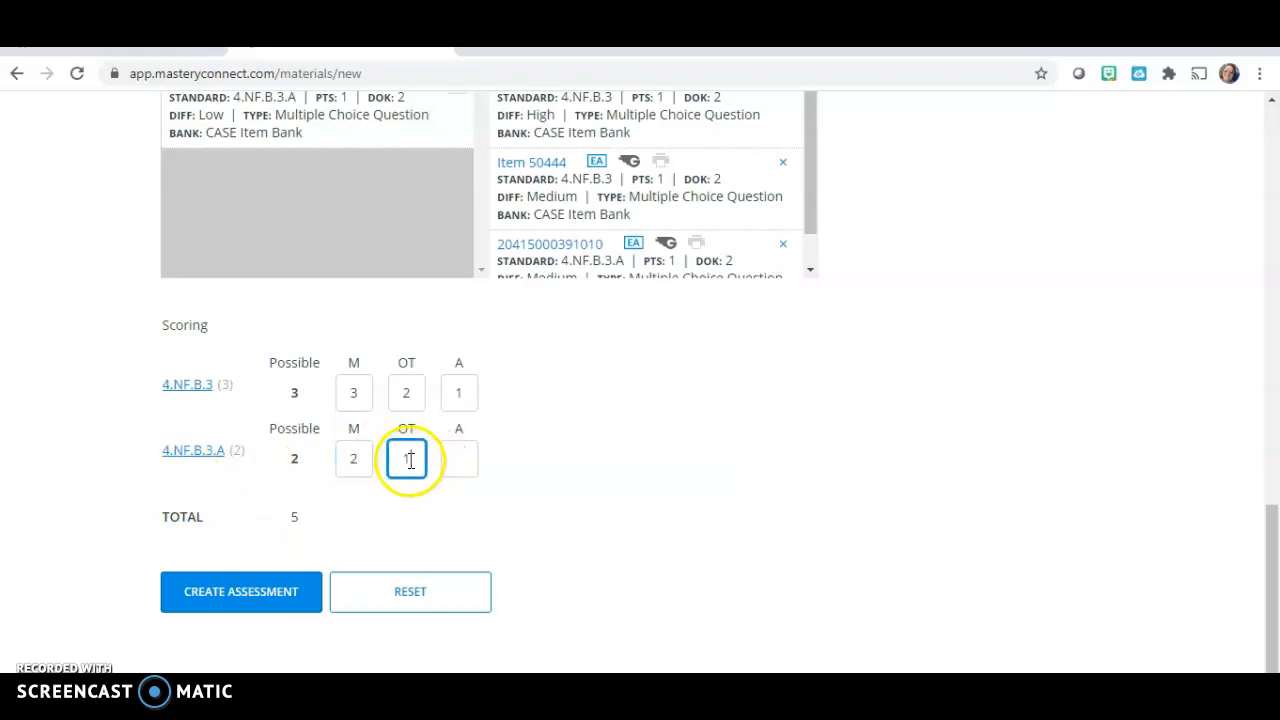
click(464, 462)
text(0)
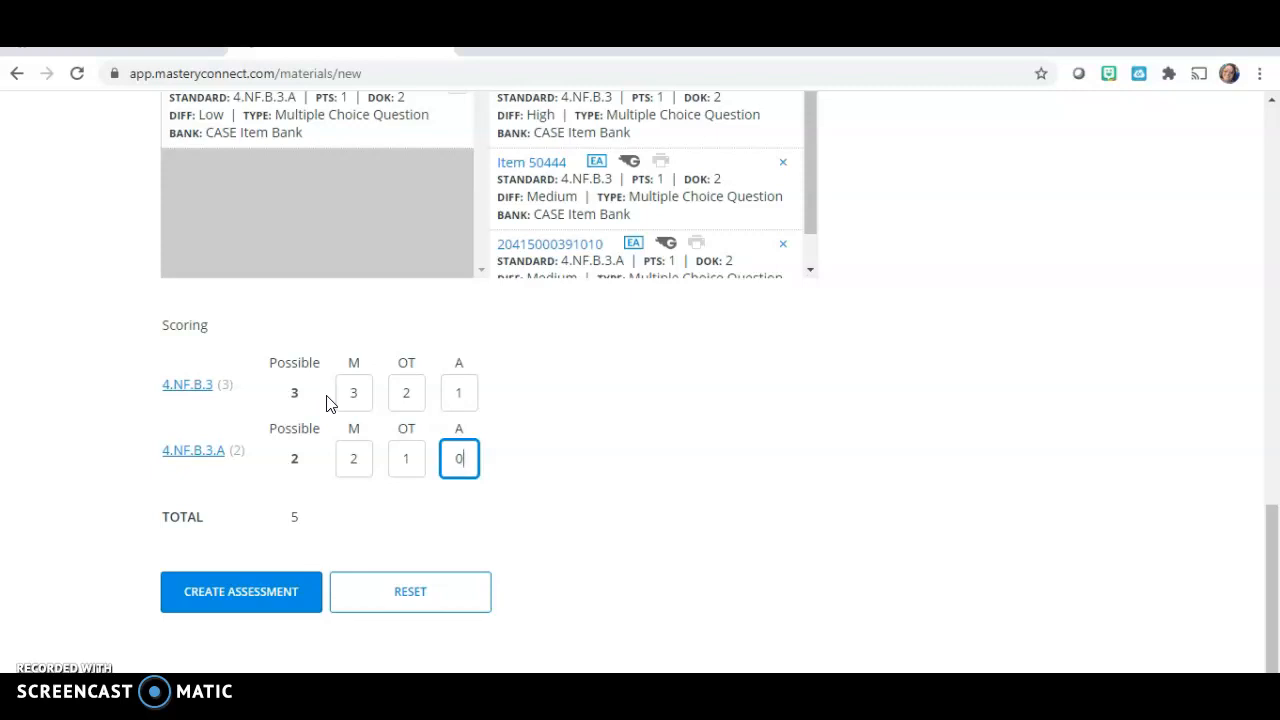
click(605, 323)
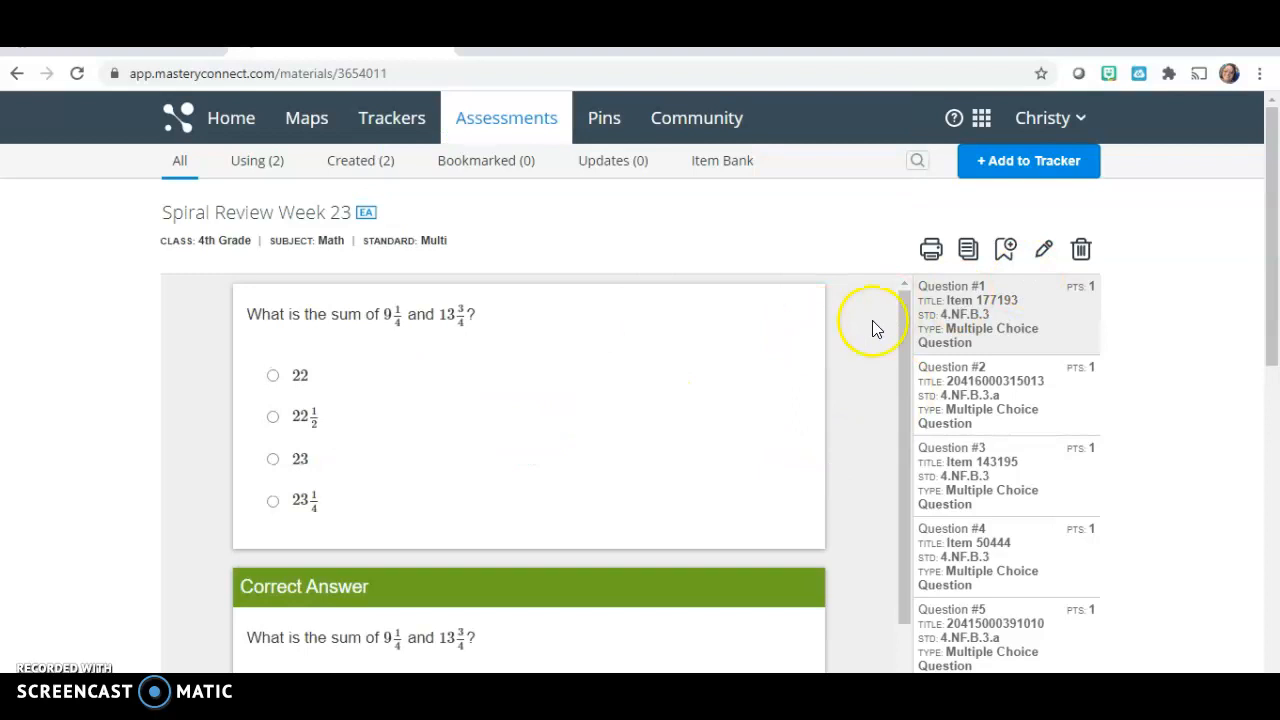
Review the first question and the print preview of the whole assessment, and cancel without printing
drag(903, 310, 902, 365)
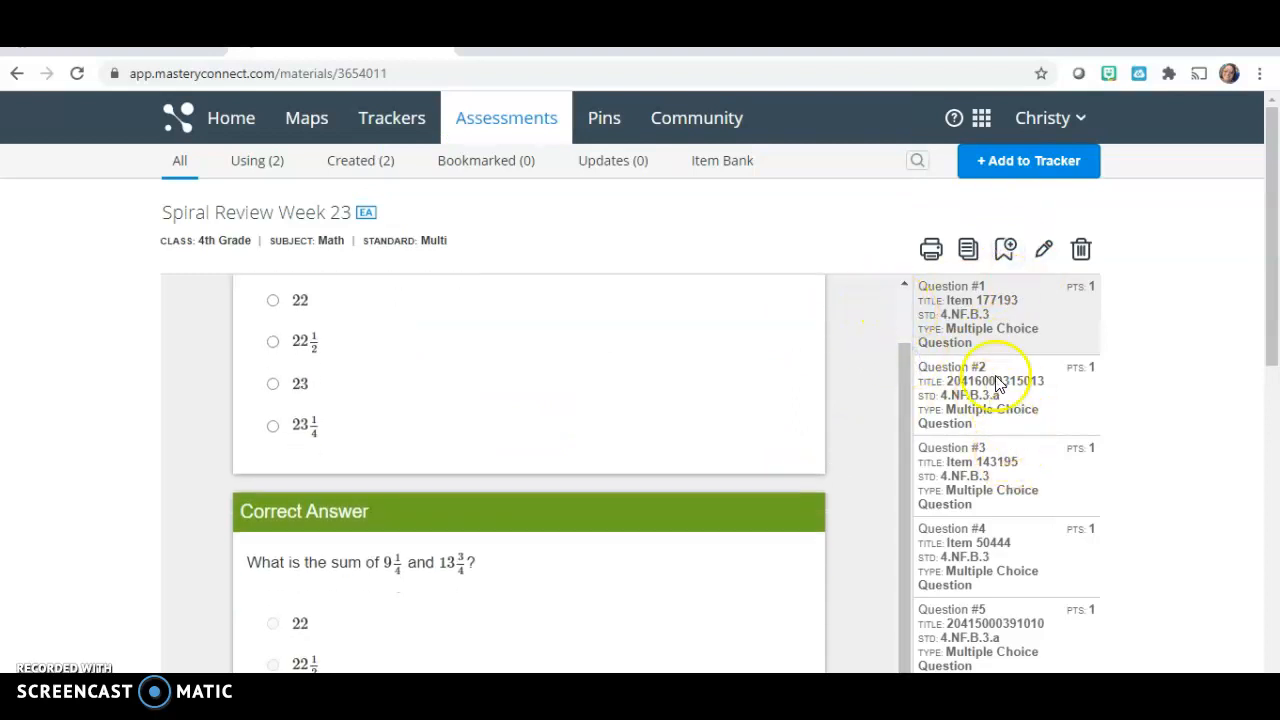
click(932, 252)
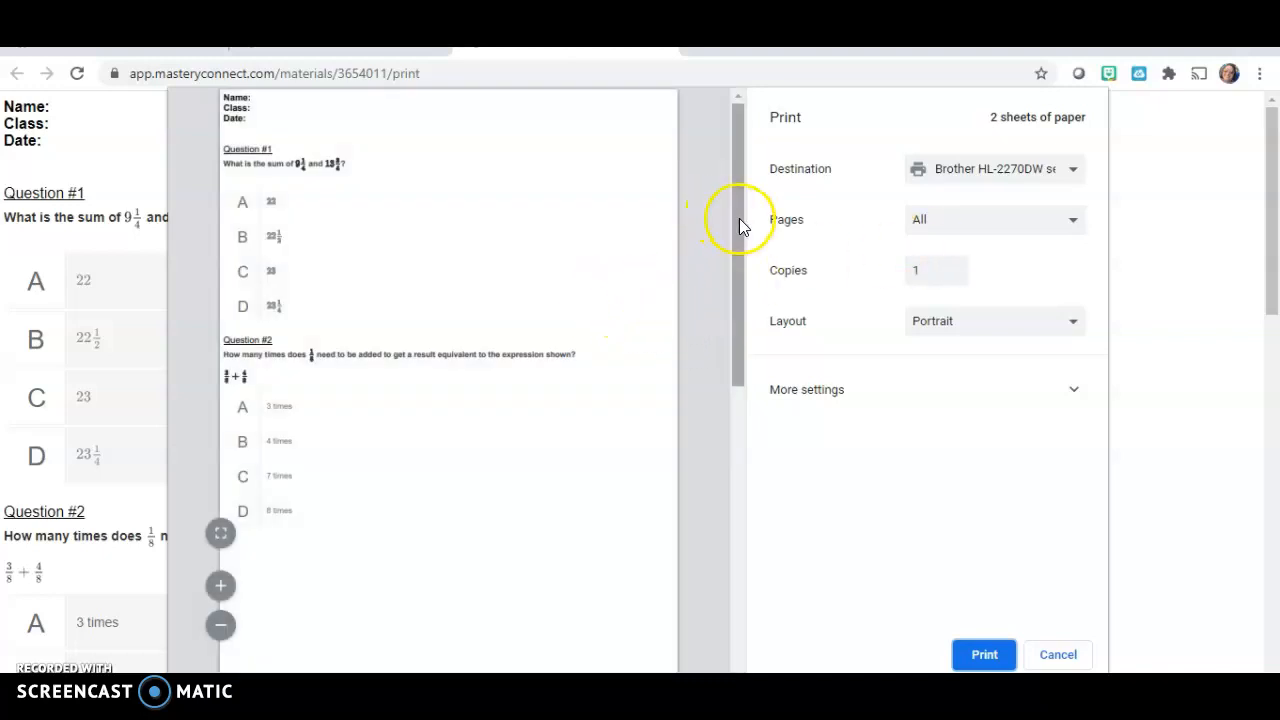
drag(738, 219, 752, 364)
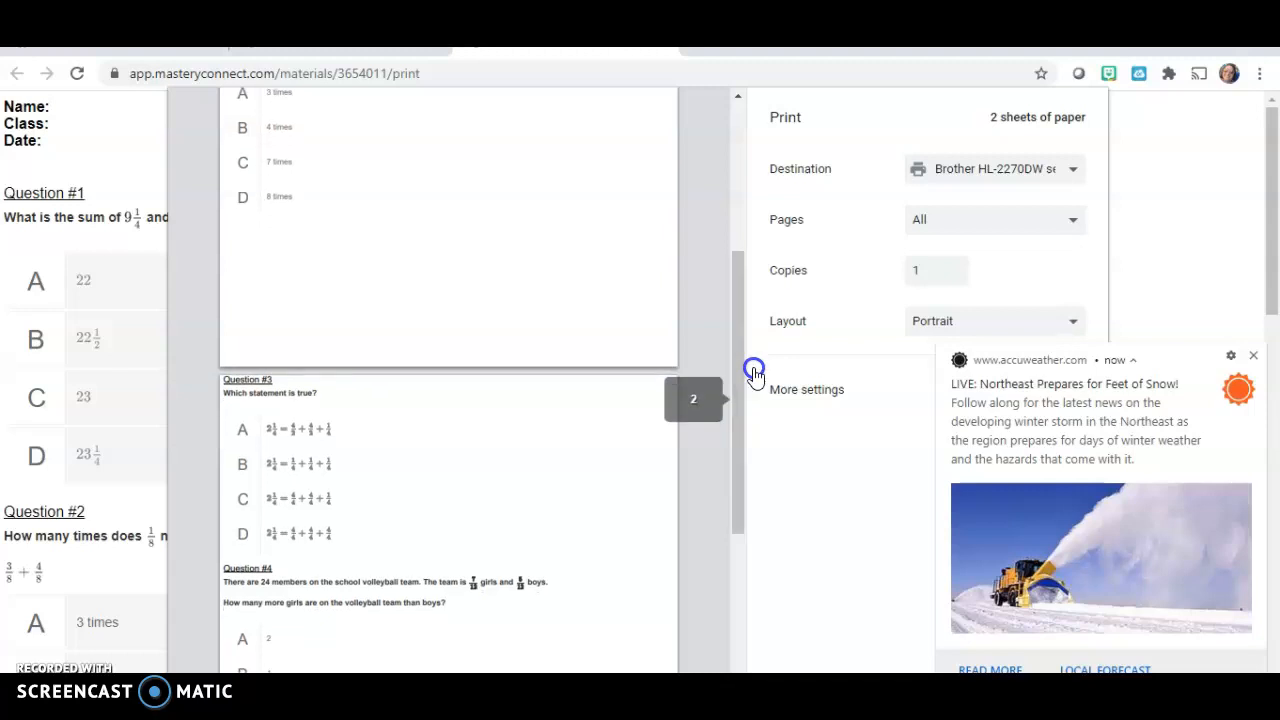
click(1253, 356)
drag(736, 269, 735, 222)
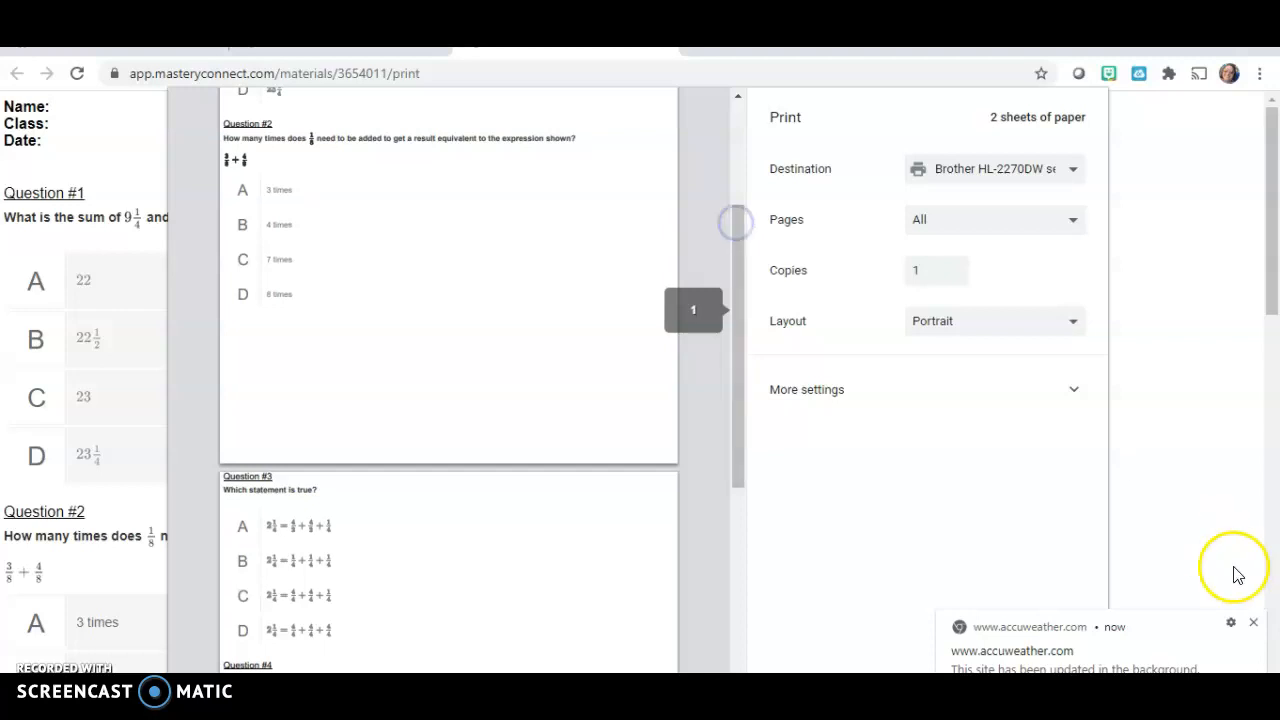
click(1253, 622)
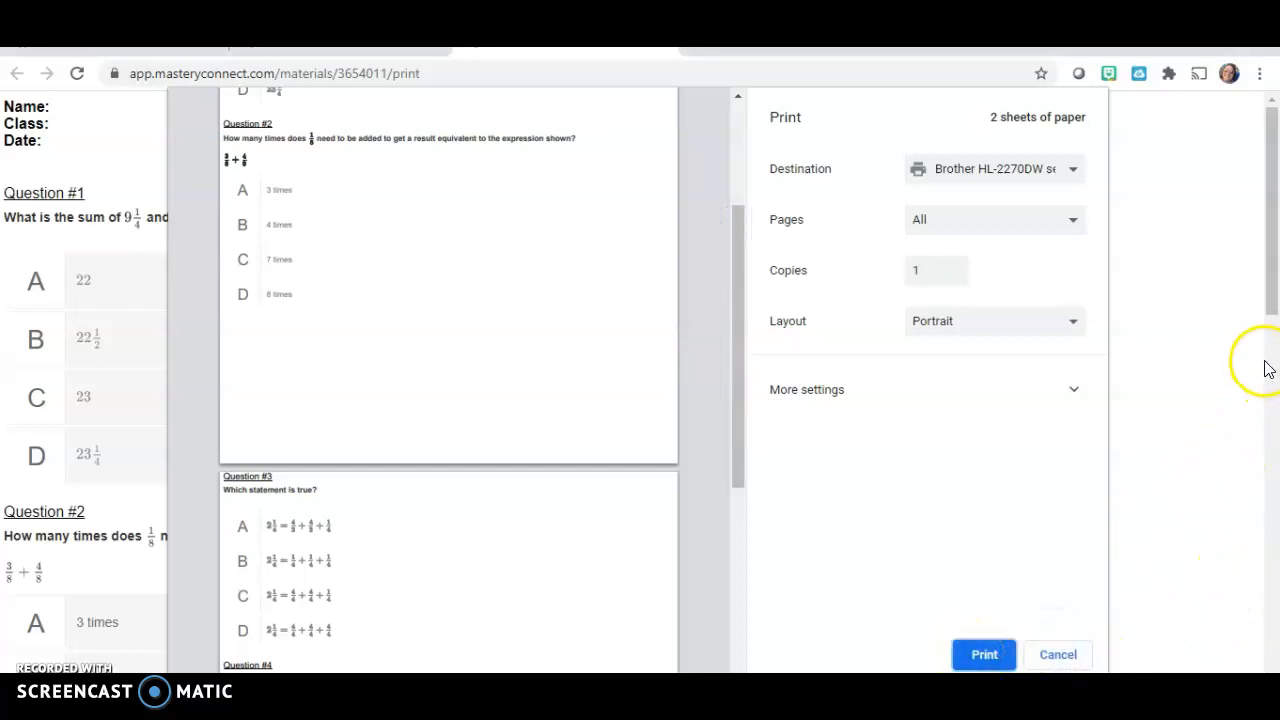
click(1057, 653)
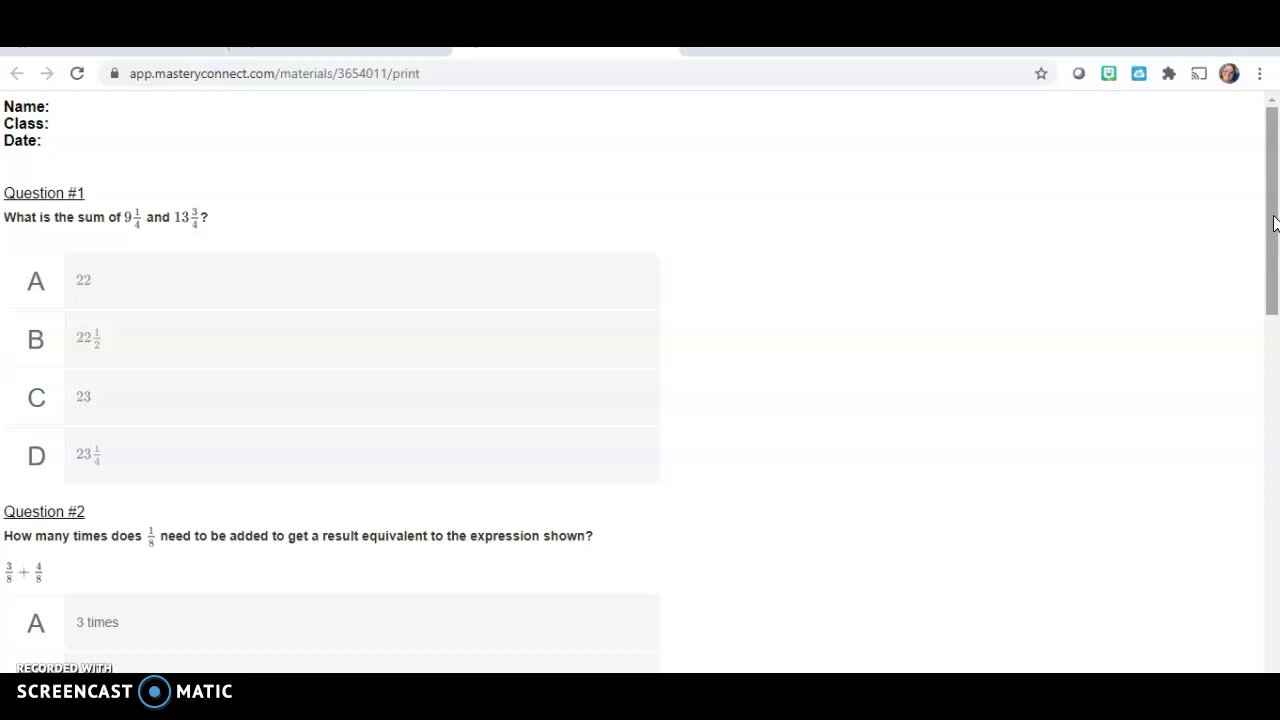
Return to the Spiral Review Week 23 assessment and view the trackers it can be added to, without adding it
click(340, 48)
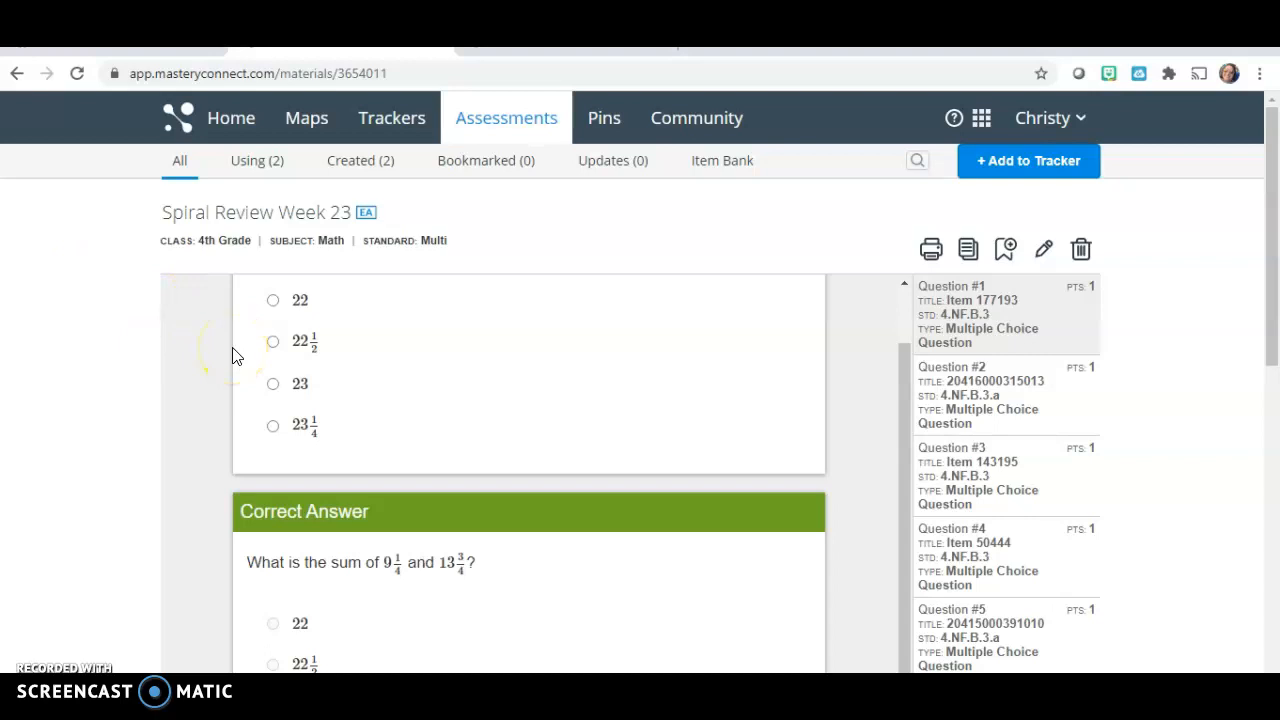
mouse_move(1267, 206)
mouse_down()
mouse_move(1270, 394)
mouse_move(1265, 187)
mouse_up()
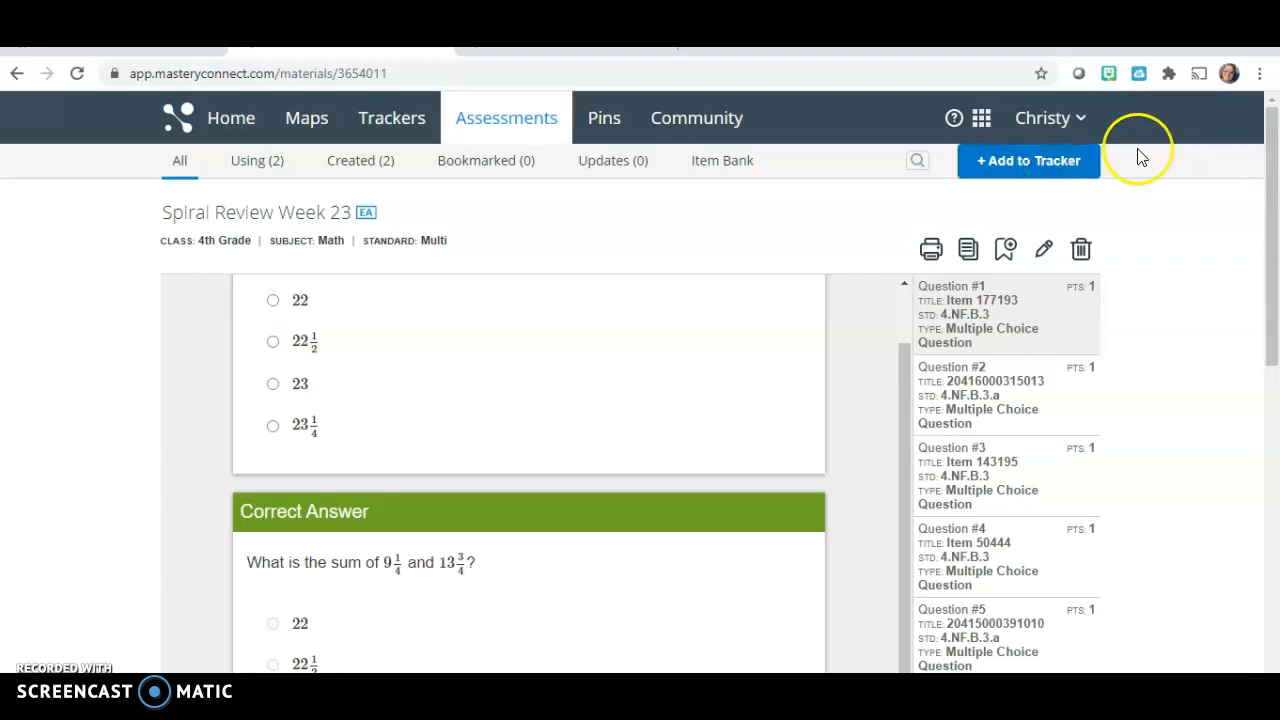
click(1033, 176)
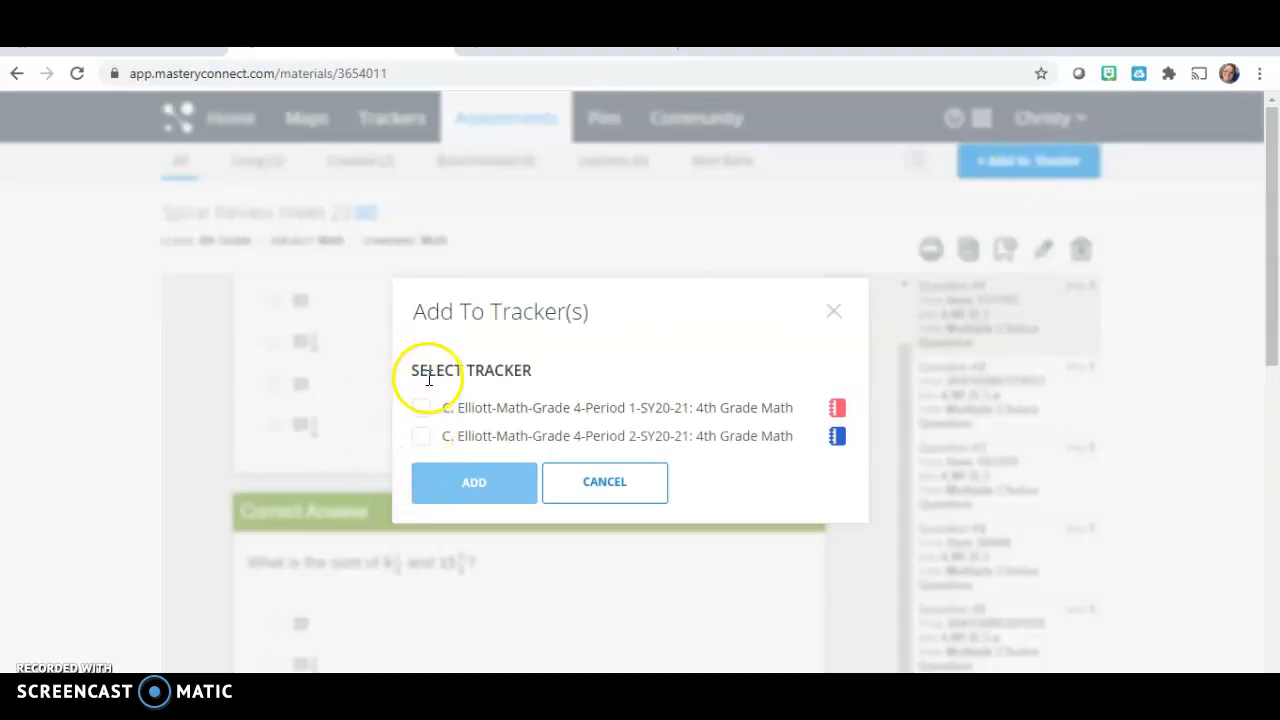
click(428, 432)
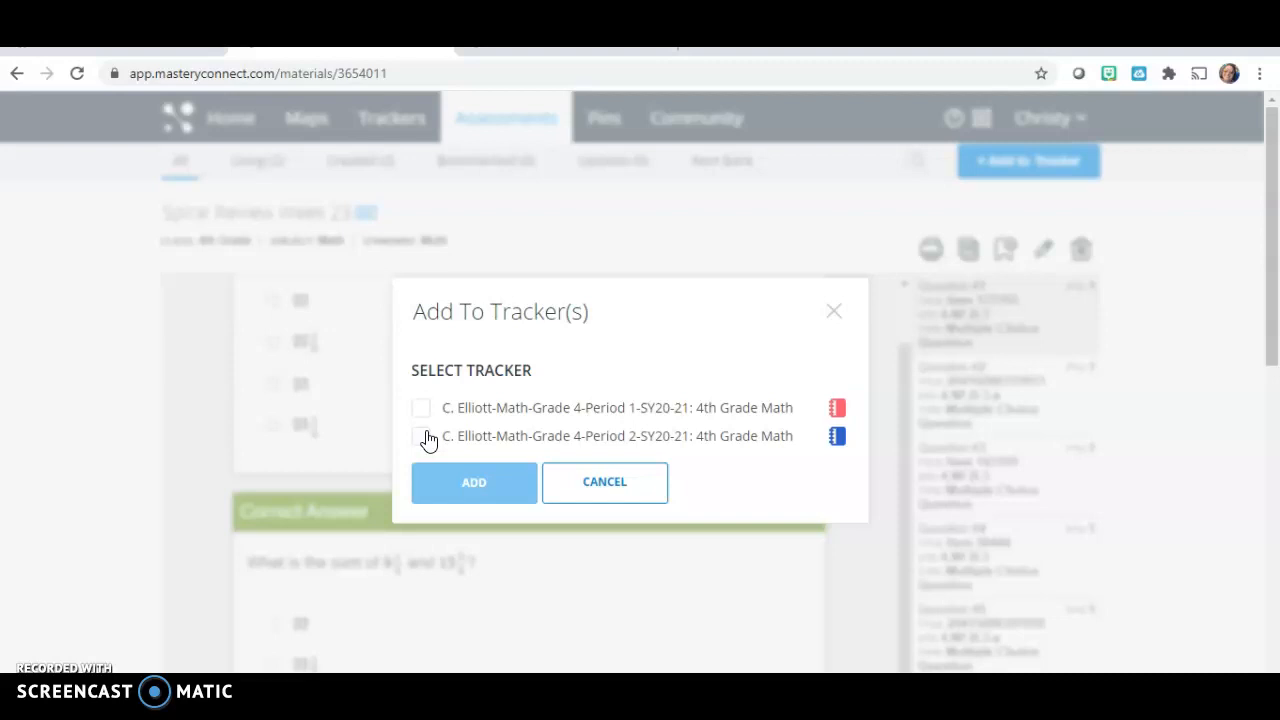
click(587, 499)
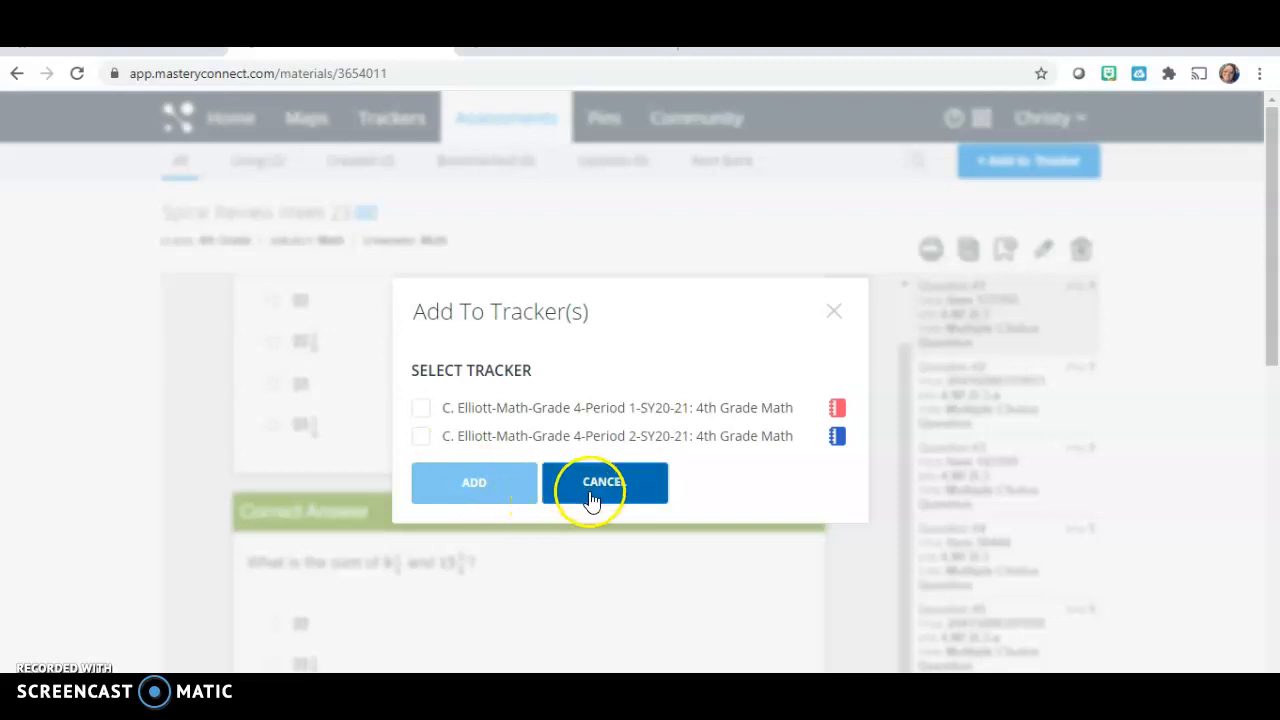